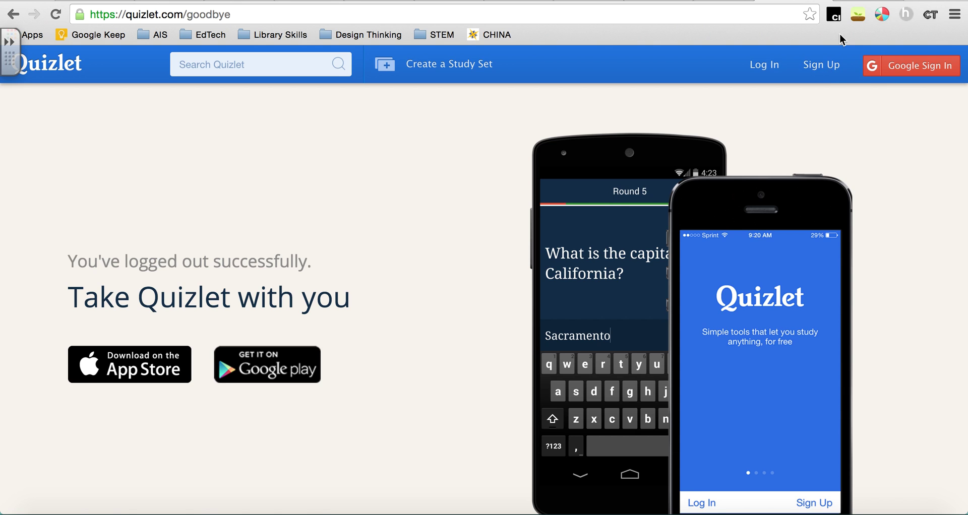
Sign in to Quizlet with the Google account and look over the latest activity
click(904, 75)
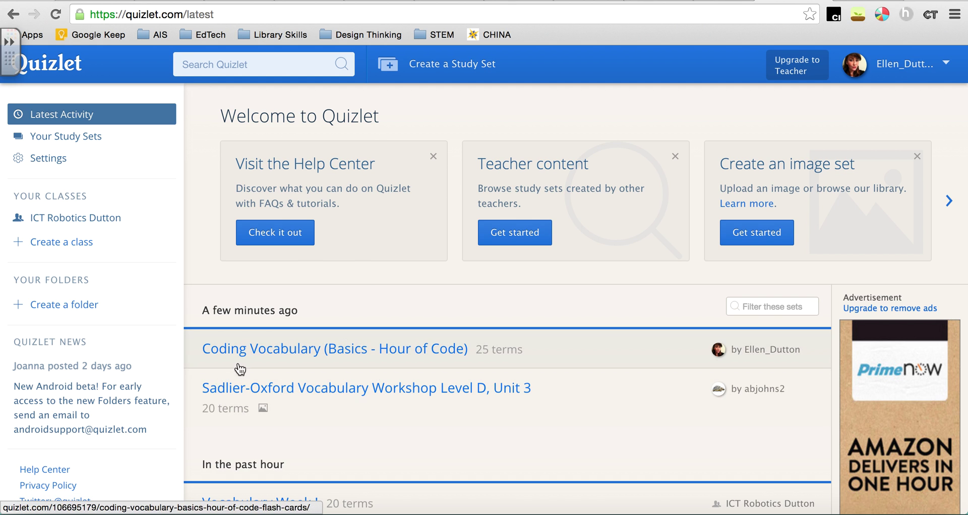
scroll(237, 431, down, 3)
scroll(237, 431, up, 3)
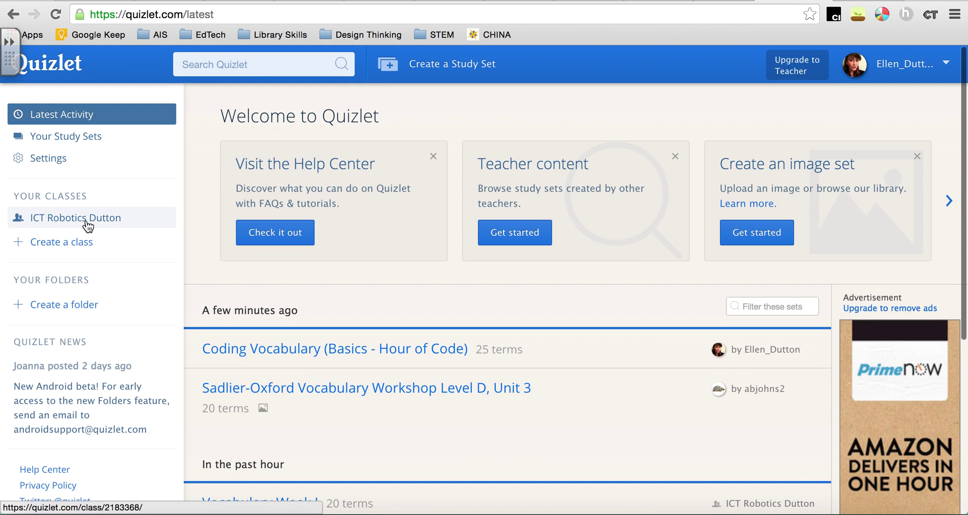
Create a new class named "Tutorial Class" at the school Atlanta International School, Atlanta, GA, without a description
click(65, 243)
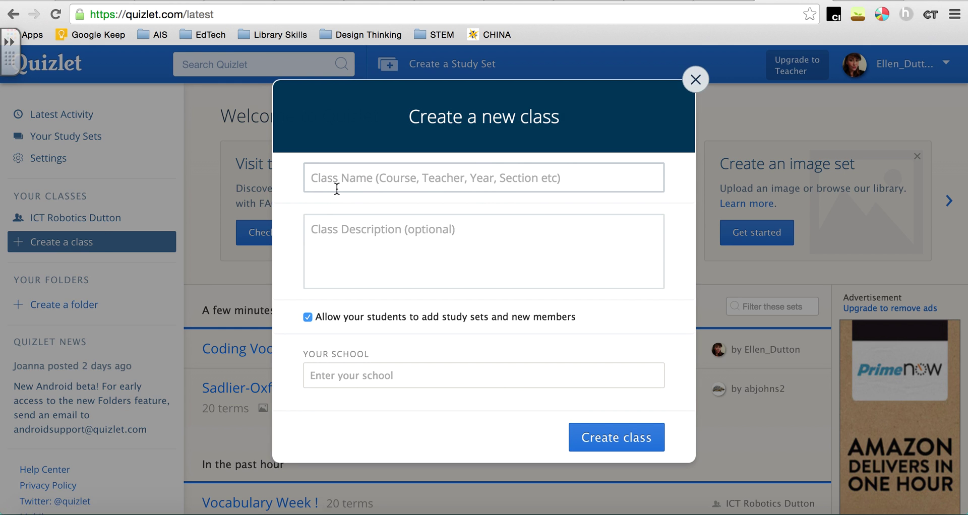
text(Tutorial Class)
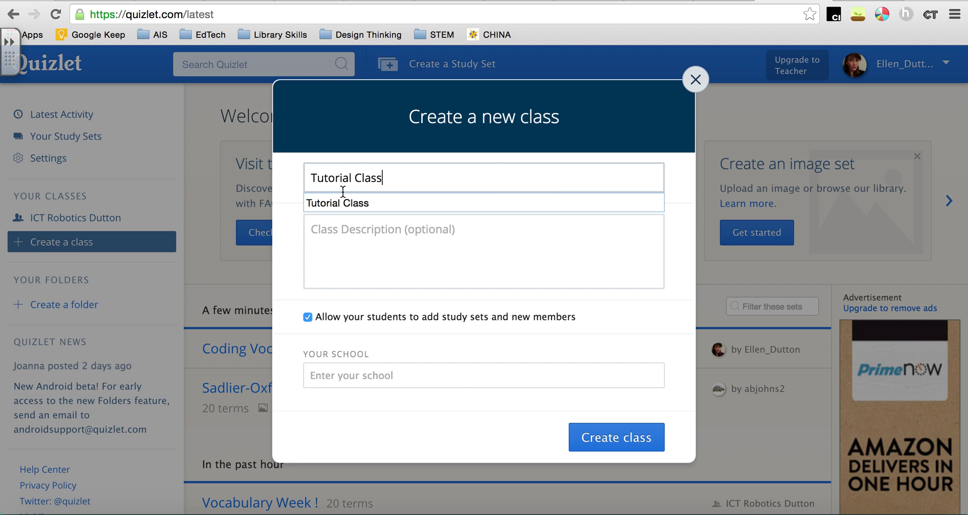
click(397, 273)
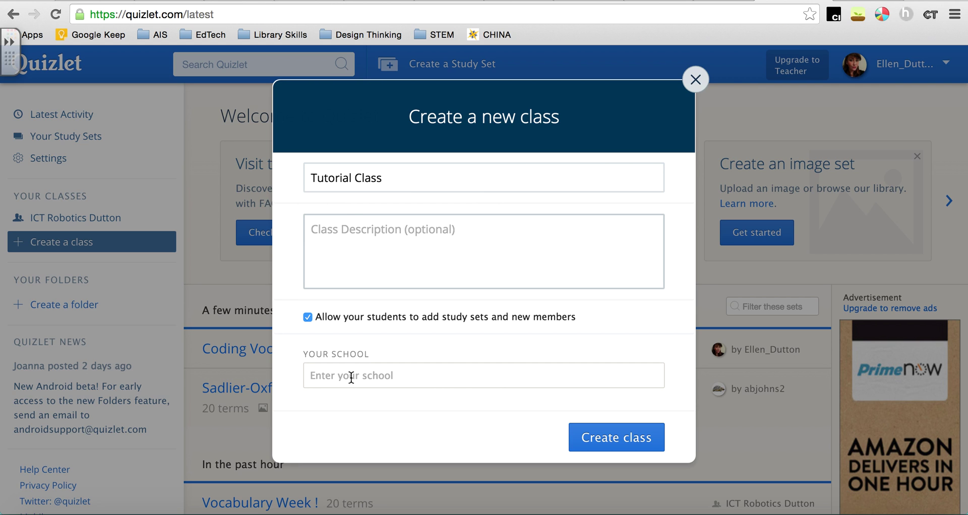
click(434, 371)
text(Atl)
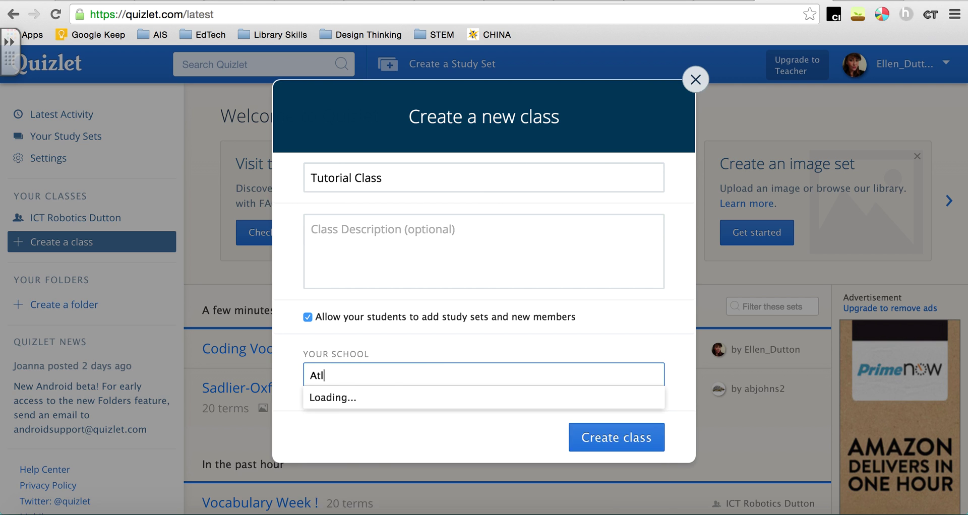
text(anta International School)
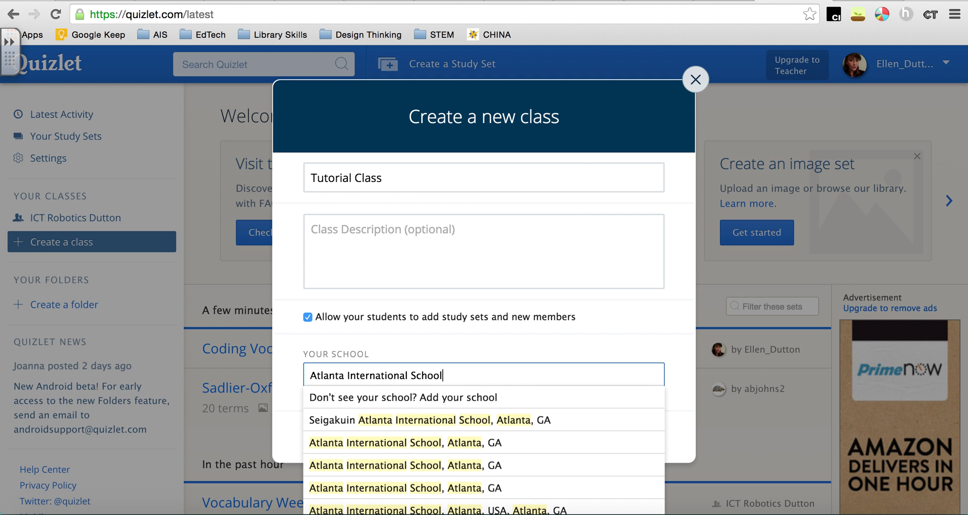
click(457, 443)
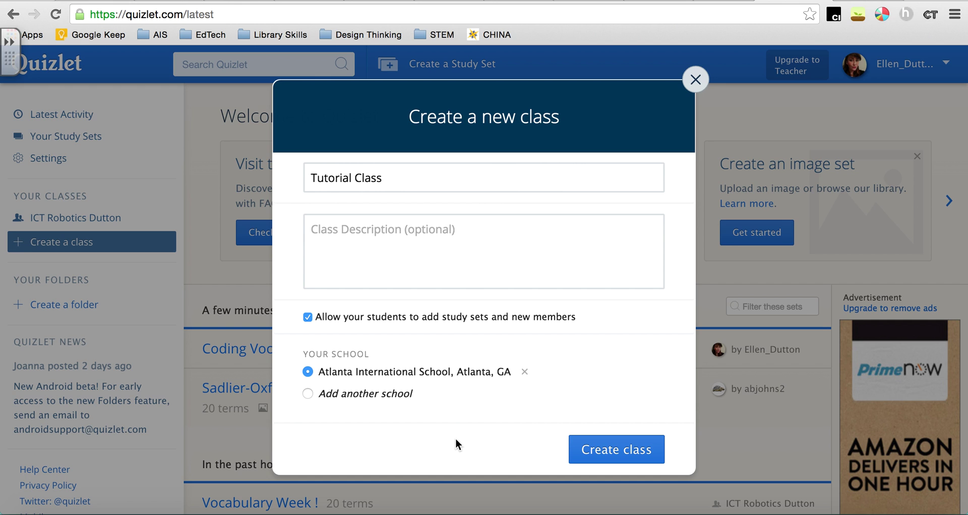
click(596, 452)
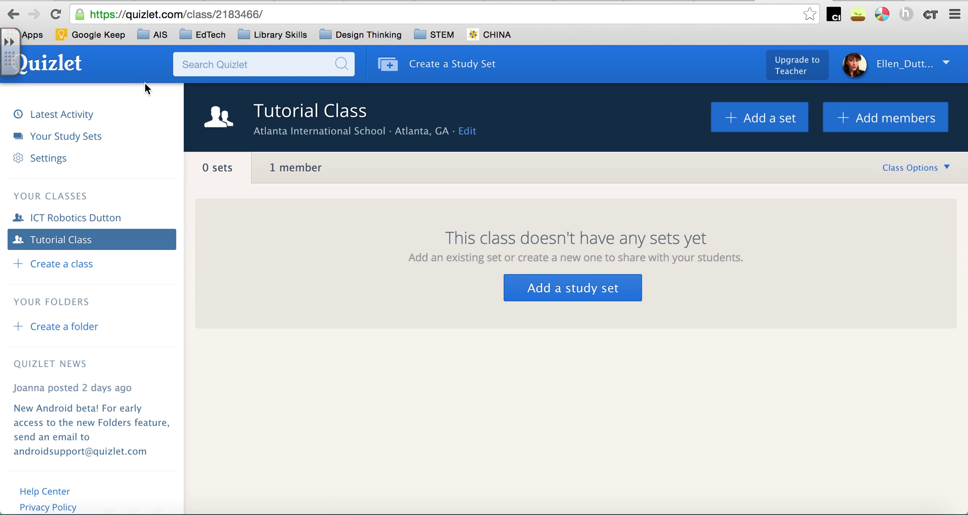
Search for "oxford vocabulary" and open the study set "Sadlier-Oxford Vocabulary Workshop Level D, Unit 3"
click(191, 68)
text(oxford vocabulary)
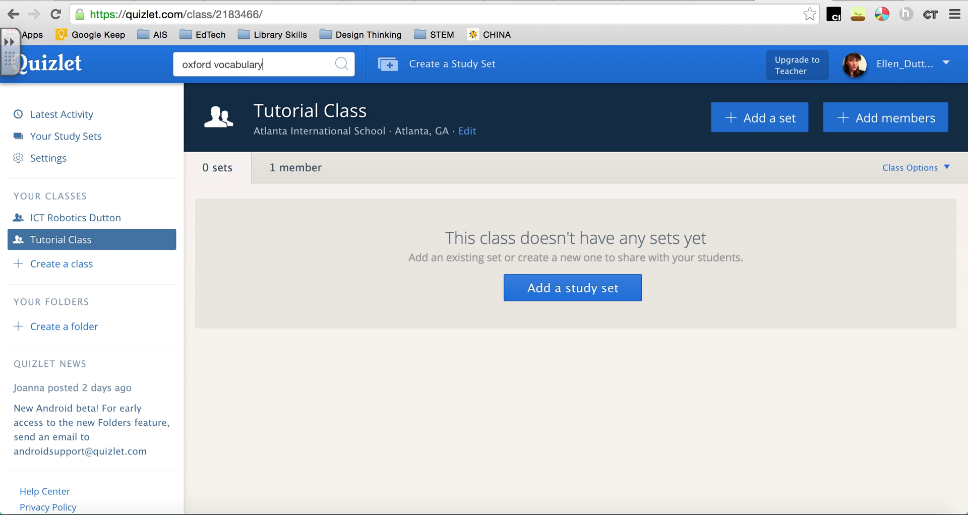
key(Return)
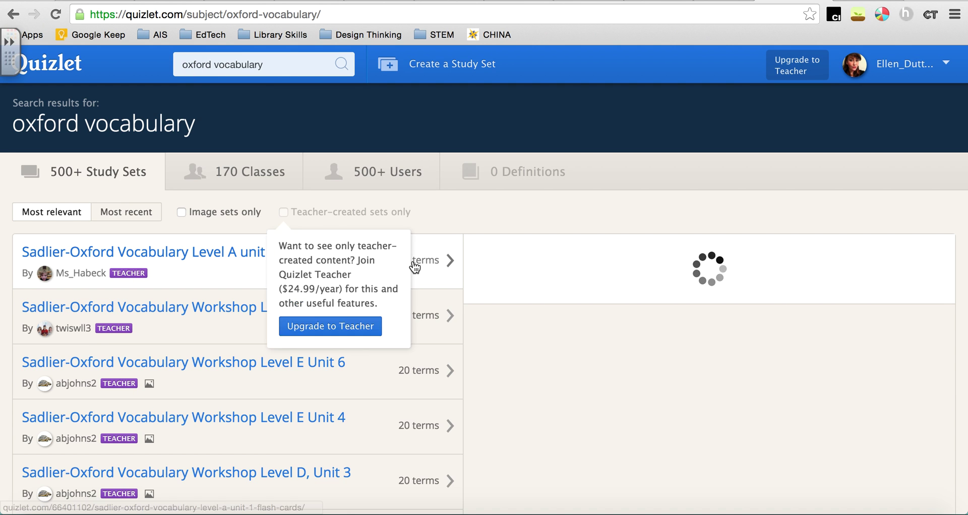
scroll(301, 380, down, 2)
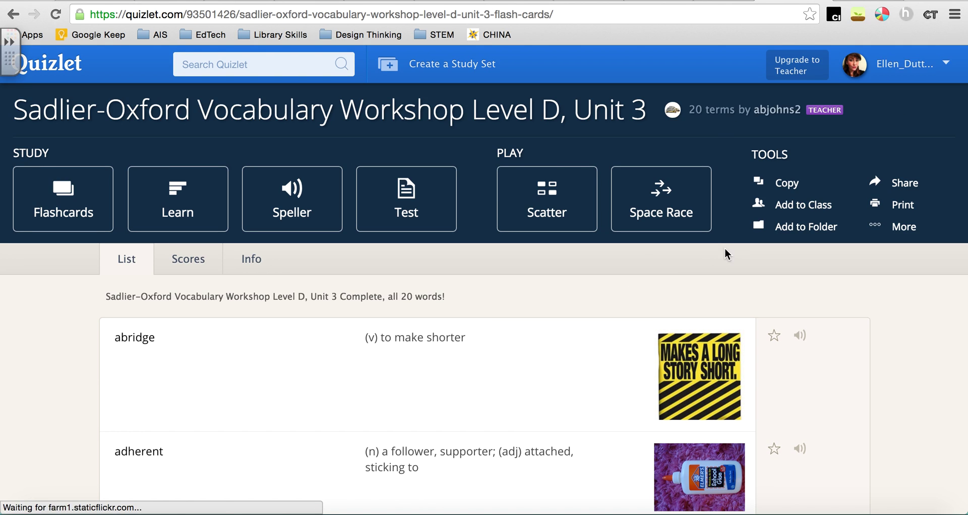
Add the Sadlier-Oxford Level D, Unit 3 study set to Tutorial Class and close the class selection
click(803, 198)
click(374, 218)
click(696, 79)
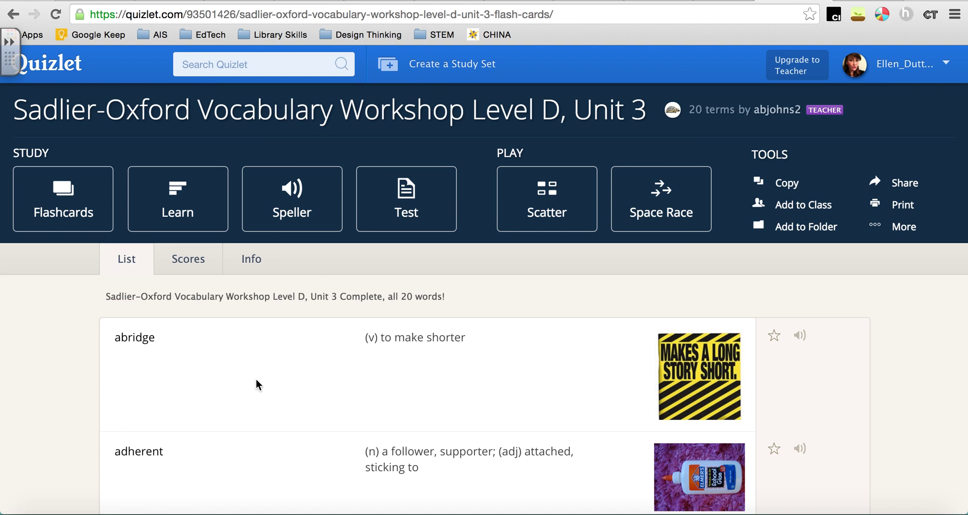
Open the form for creating a new study set and examine its title, visibility and term fields
click(418, 66)
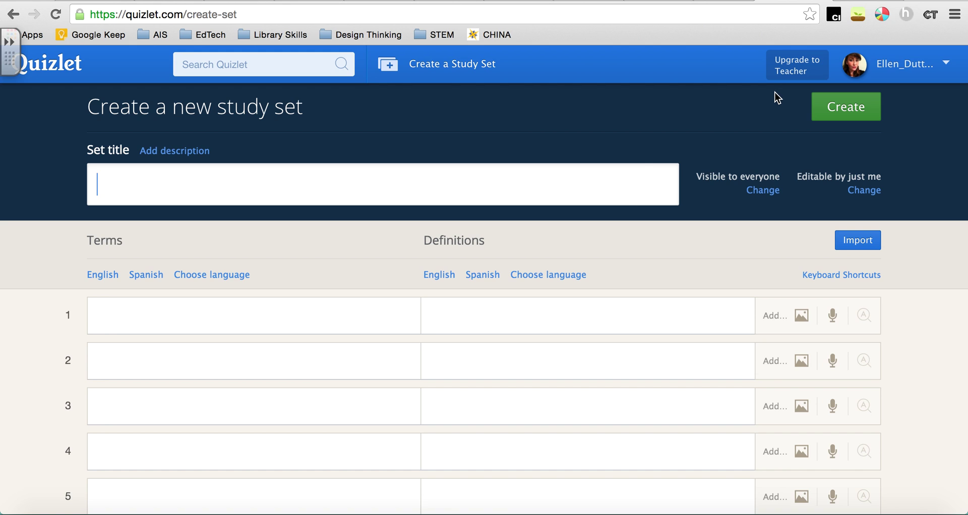
click(350, 193)
Return to the latest activity, open the "Coding Vocabulary (Basics - Hour of Code)" set and look through its terms
click(62, 74)
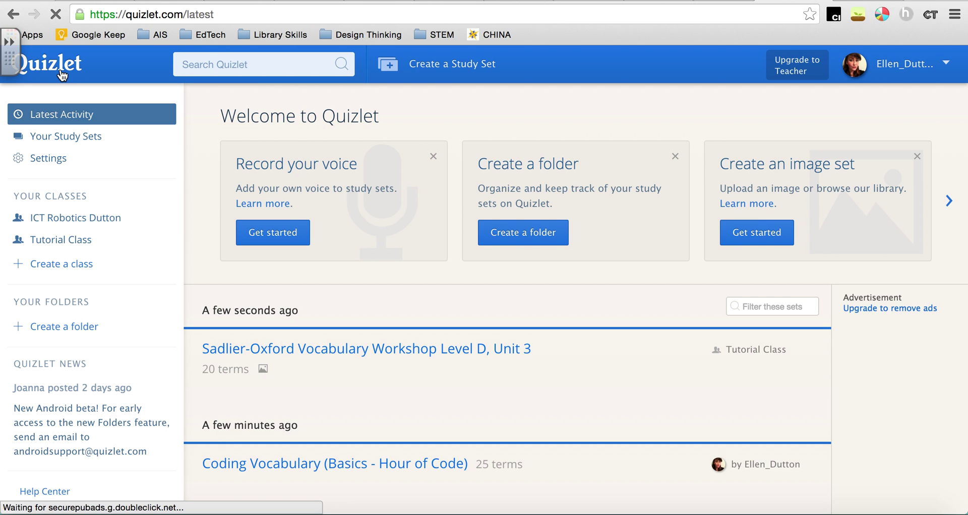
scroll(325, 264, down, 4)
click(261, 363)
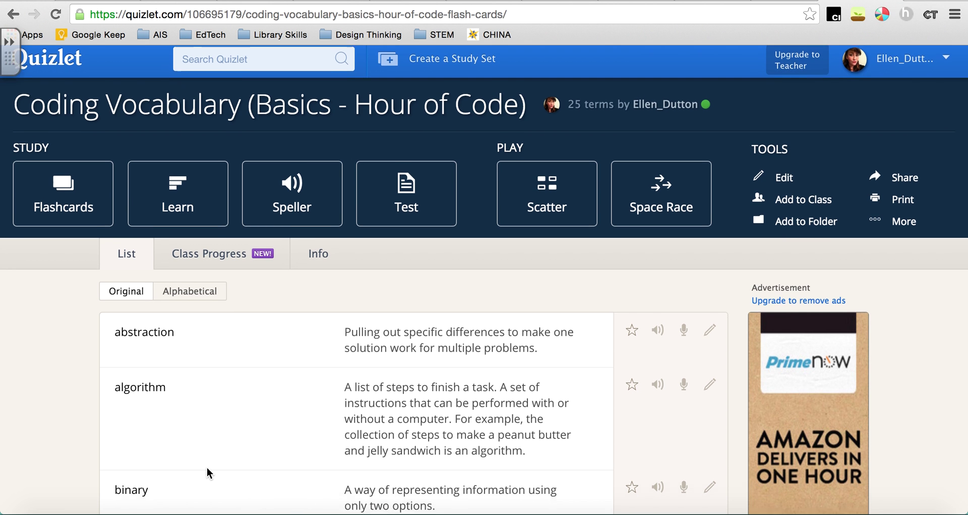
scroll(206, 468, down, 10)
scroll(207, 474, down, 15)
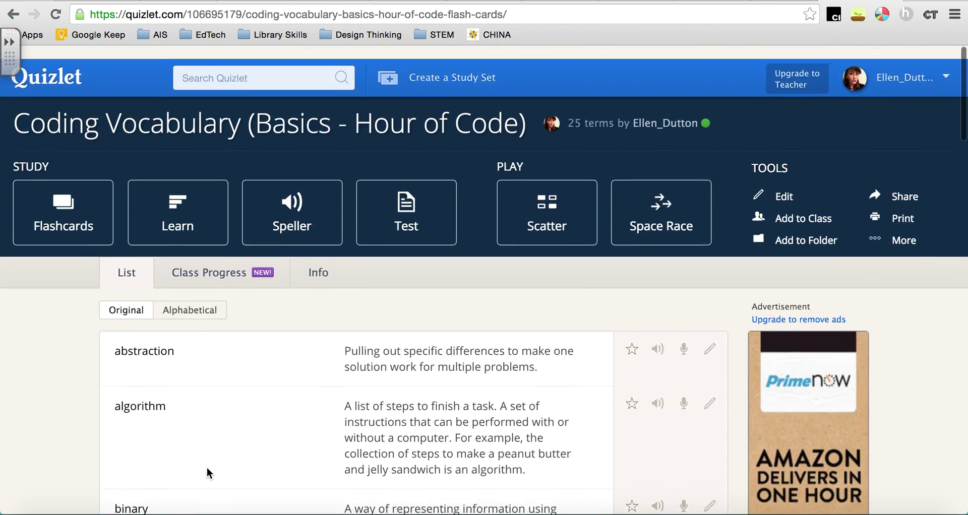
scroll(207, 474, down, 1)
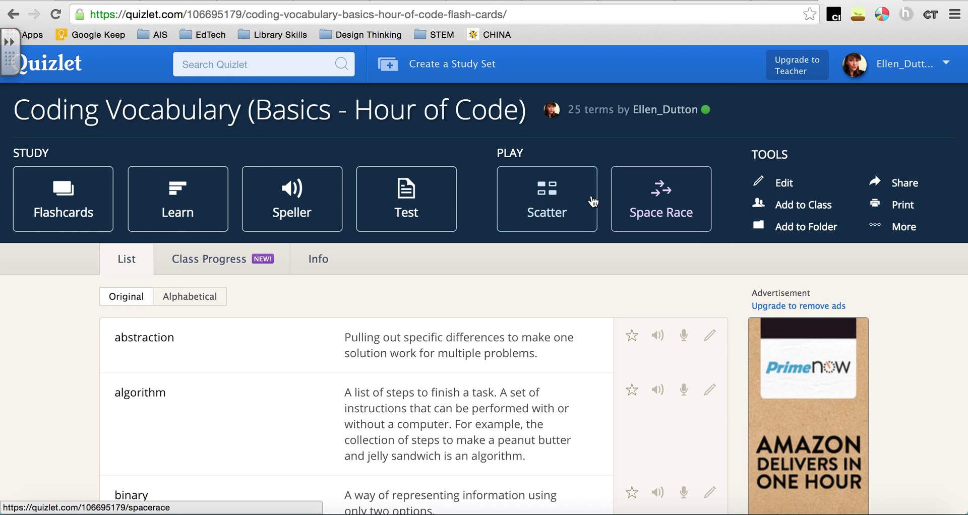
Open the set's flashcards, flip the "abstraction" card to its definition and advance to the fourth card
click(69, 201)
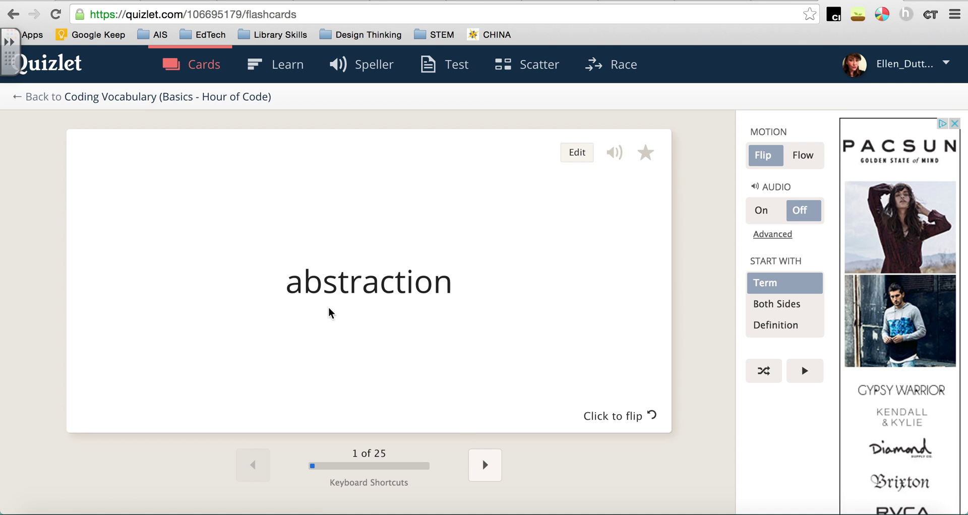
click(648, 414)
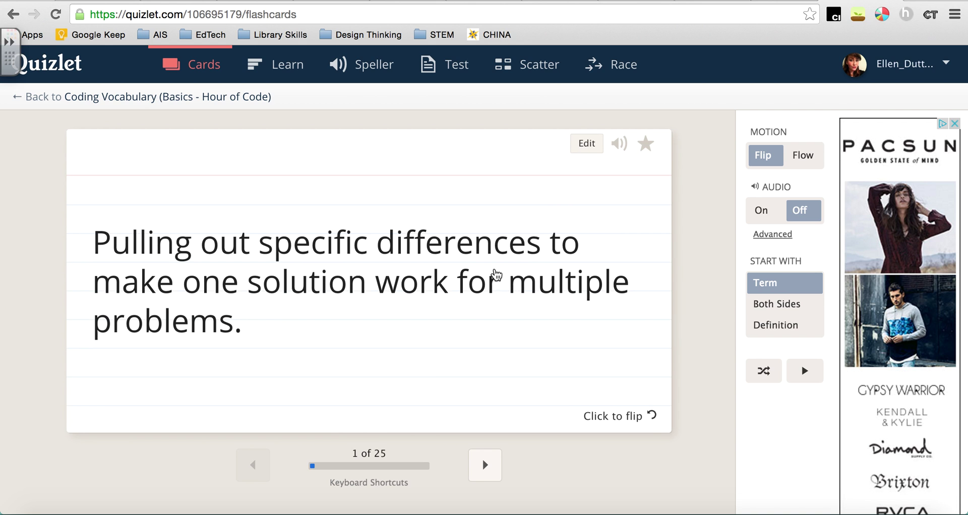
click(497, 466)
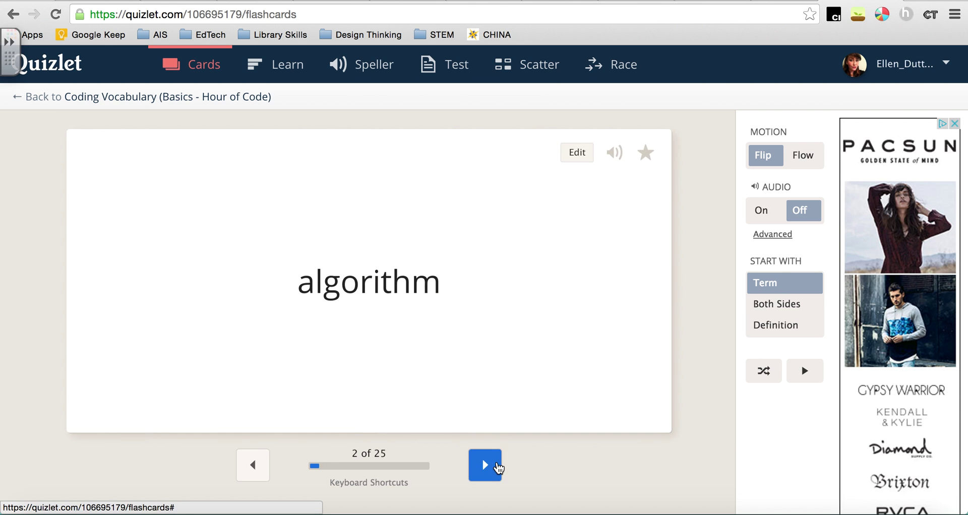
click(498, 468)
click(498, 468)
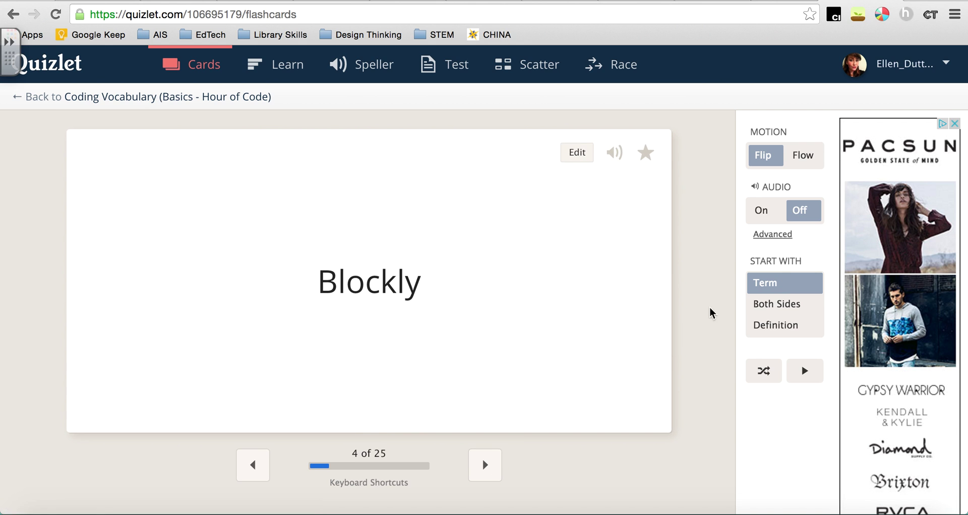
Make the flashcards start with the definition and advance three cards
click(771, 329)
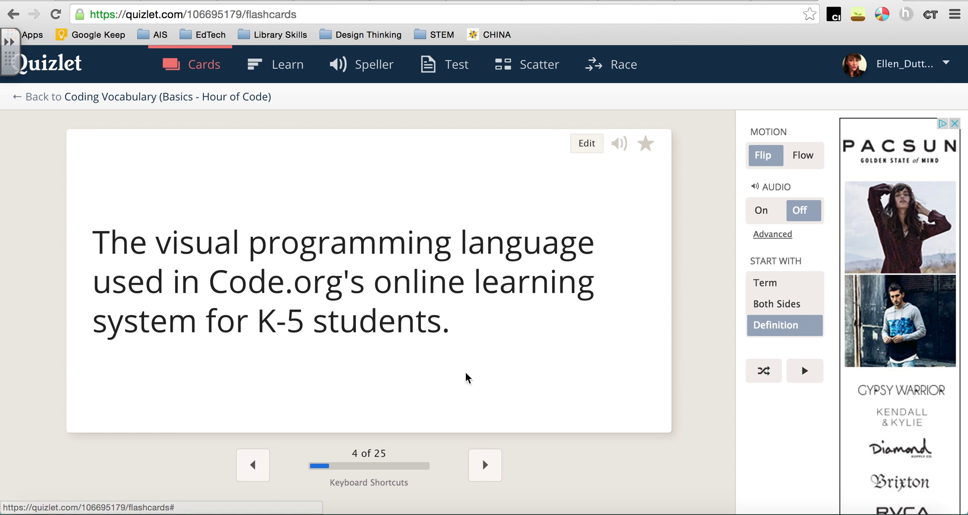
click(479, 459)
click(479, 459)
click(479, 459)
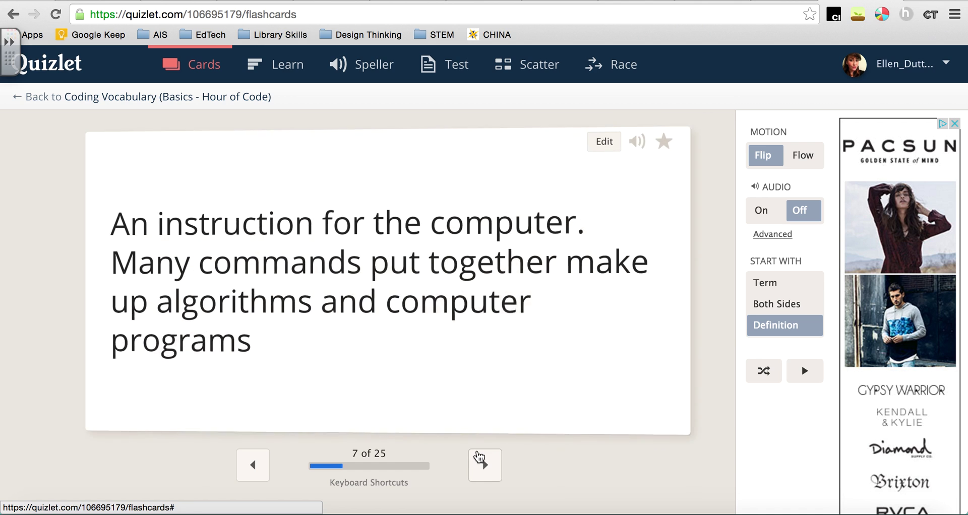
Show both sides of each flashcard and advance two cards
click(764, 307)
click(492, 458)
click(487, 460)
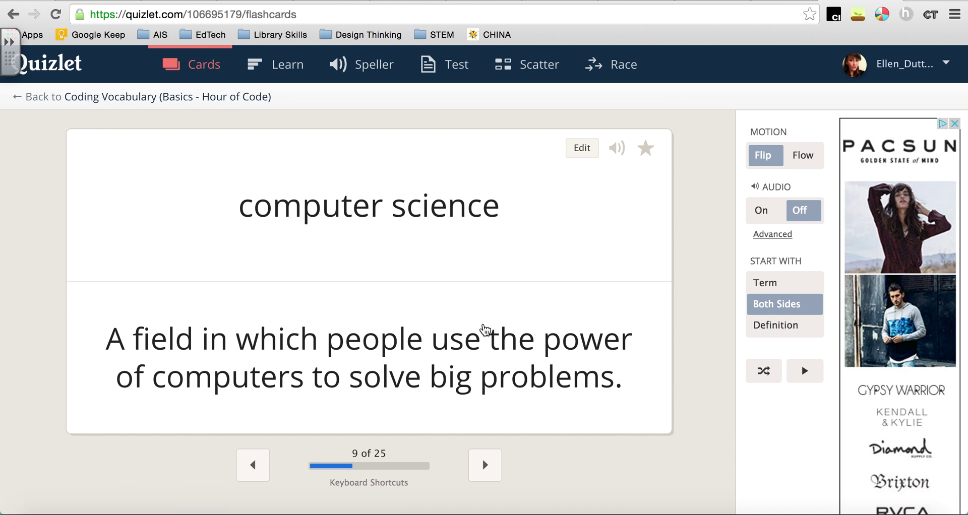
Start Learn mode and answer "debug" to the prompt "Break a problem down into smaller pieces."
click(282, 75)
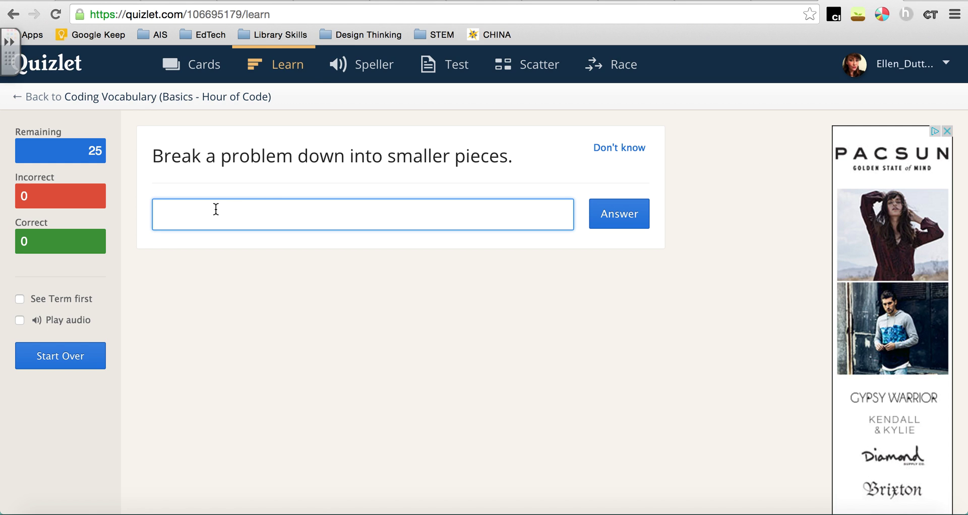
click(232, 221)
text(debug)
key(Return)
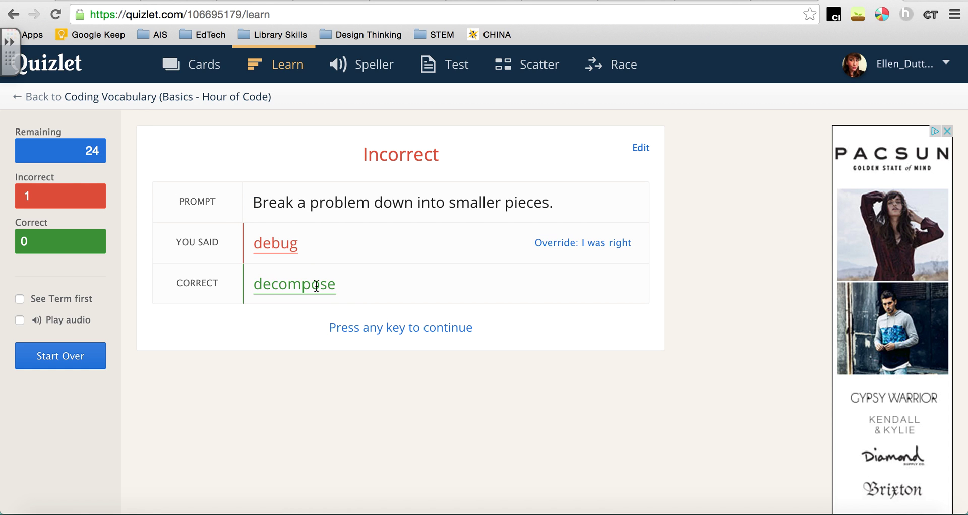
Continue to the next Learn question and answer "username" to the prompt about a made-up website name
click(372, 328)
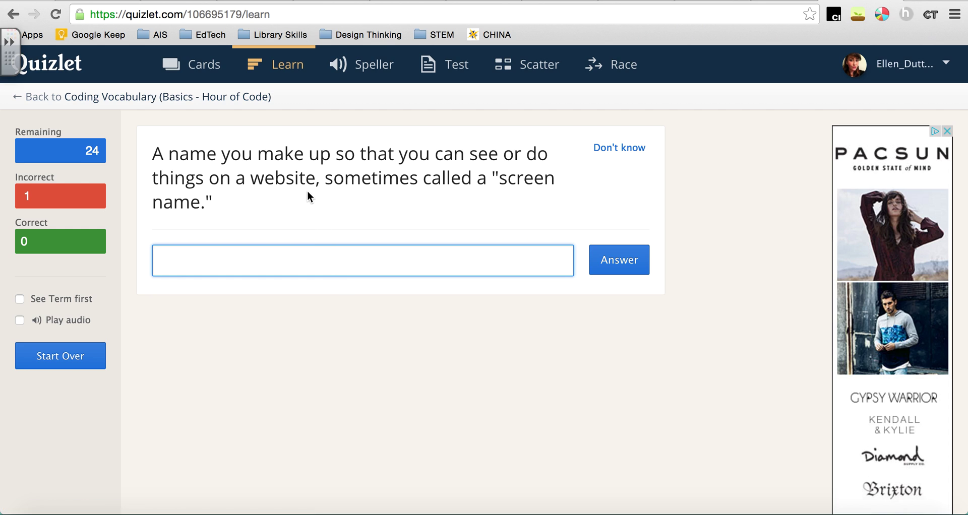
text(username)
key(Return)
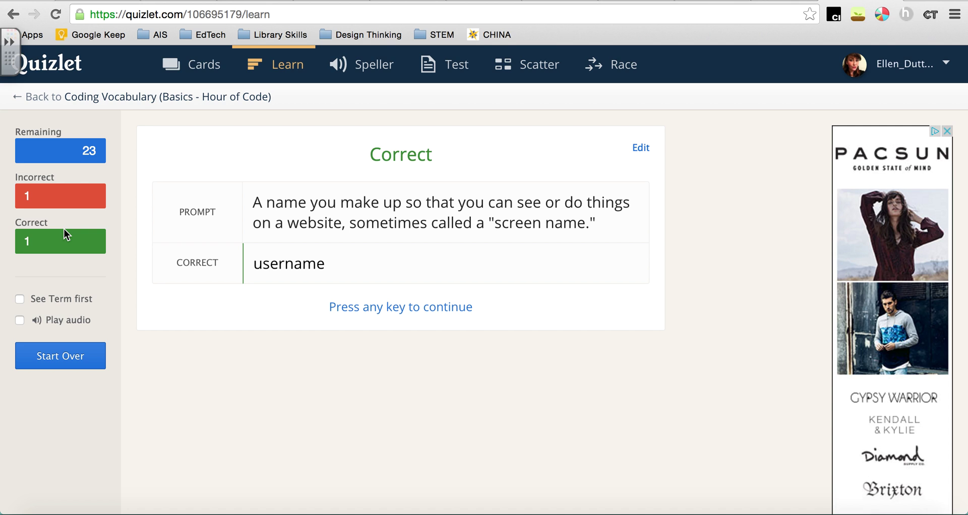
Start Speller mode and spell the spoken terms as "code", "event", "run program", "decompose" and "blokie"
click(380, 65)
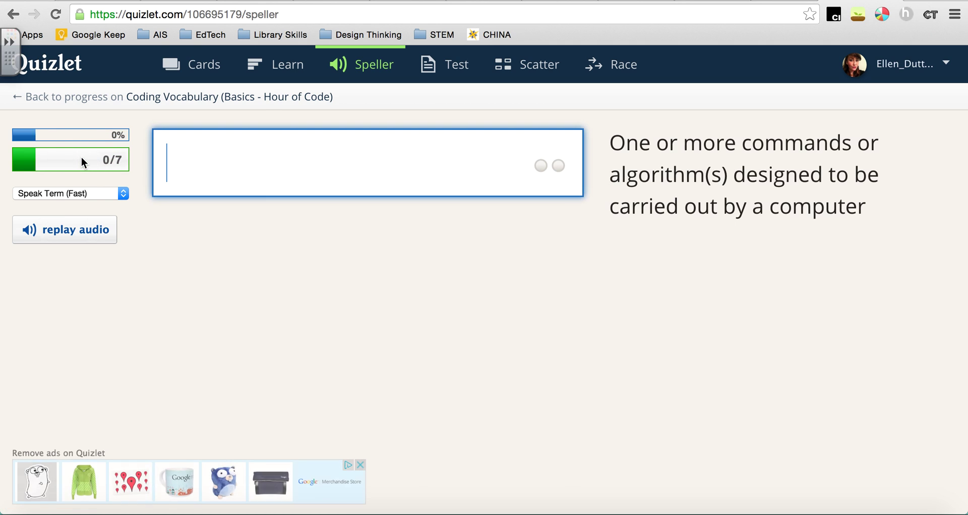
text(code)
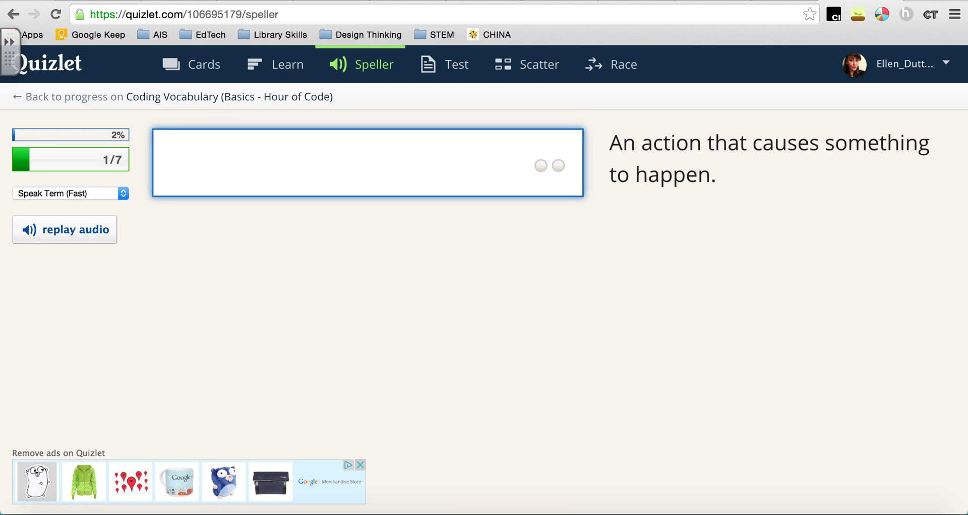
text(event)
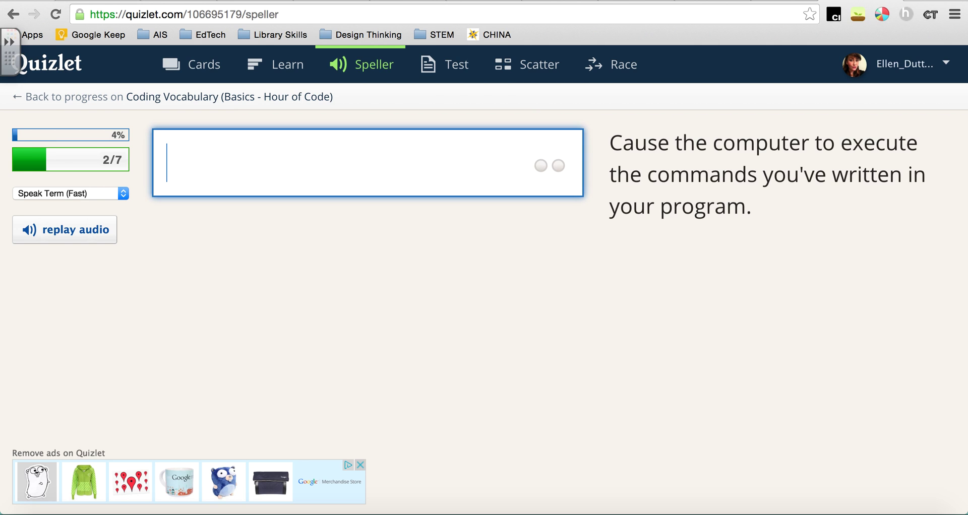
text(run program)
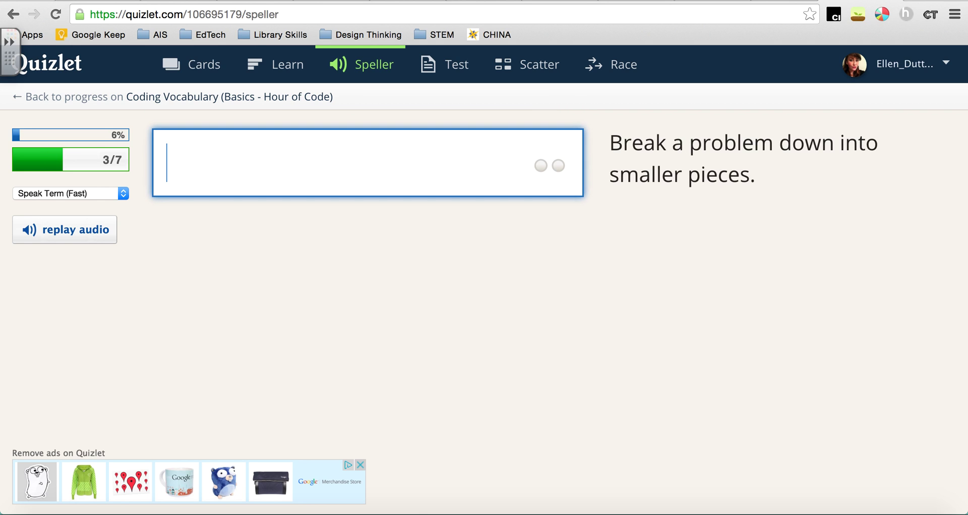
text(decompose)
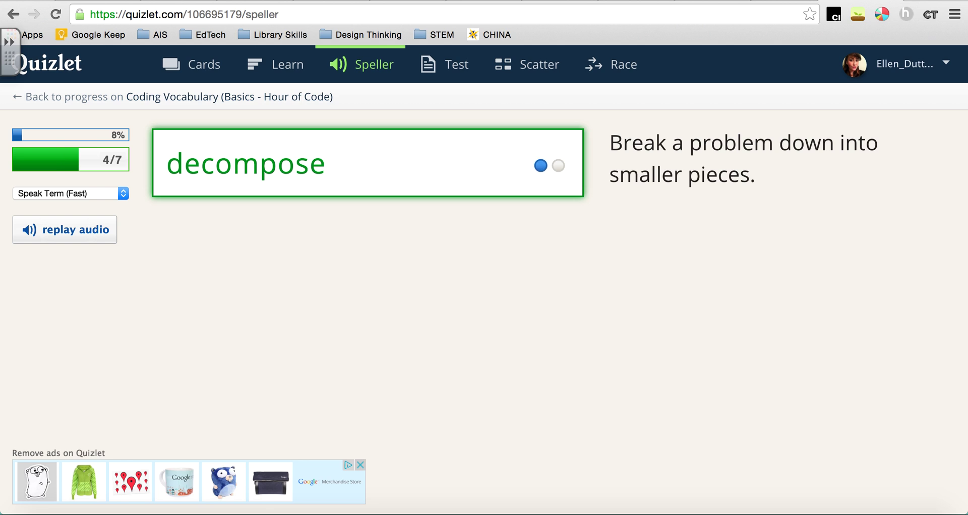
text(blokie)
key(Return)
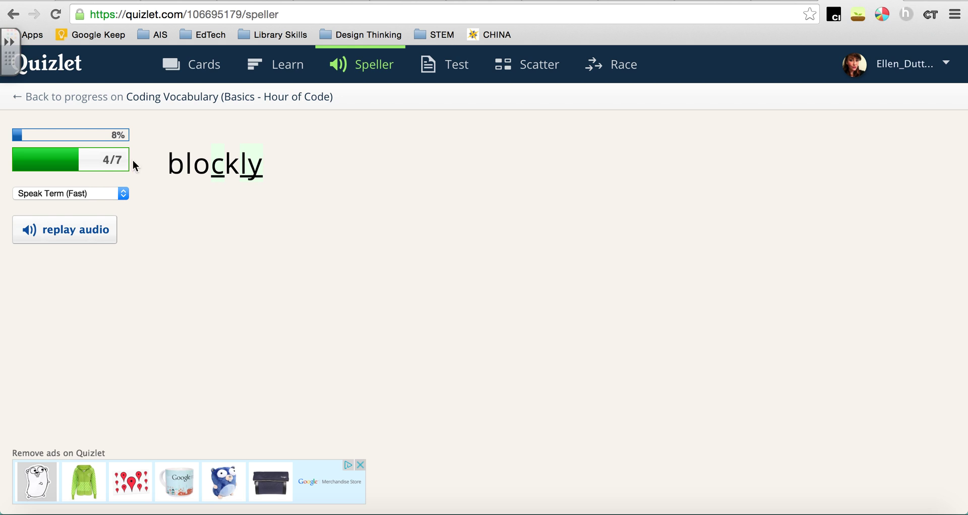
Correct the Speller answer to "blockly" and spell the following spoken terms as "data" and "username"
text(blockly)
key(Return)
text(data)
key(Return)
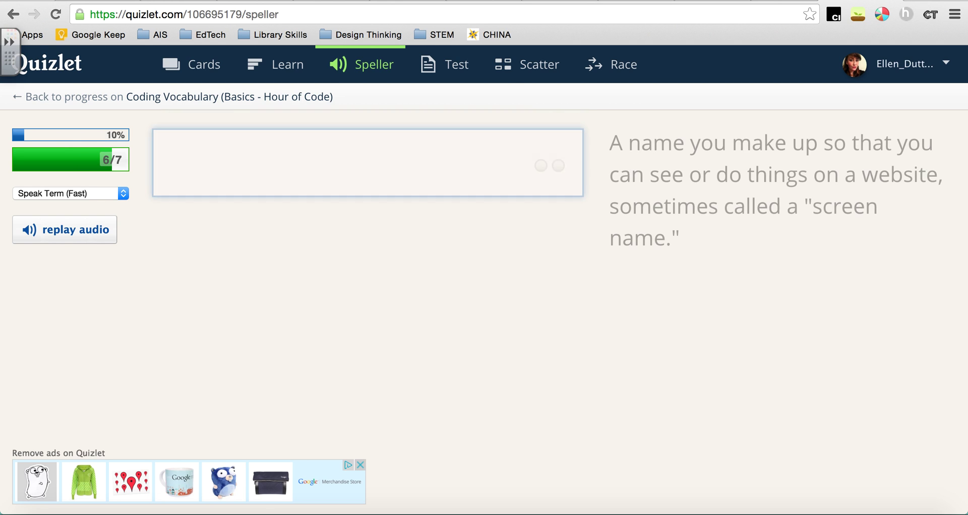
text(username)
key(Return)
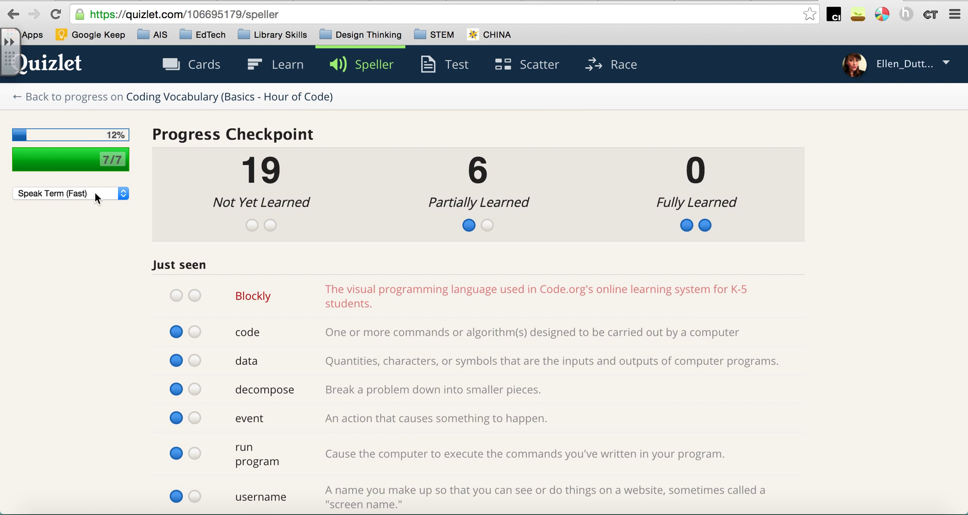
Review the Speller progress checkpoint, continue to the next round and spell its first term as "computer science"
scroll(237, 303, down, 3)
scroll(238, 348, up, 3)
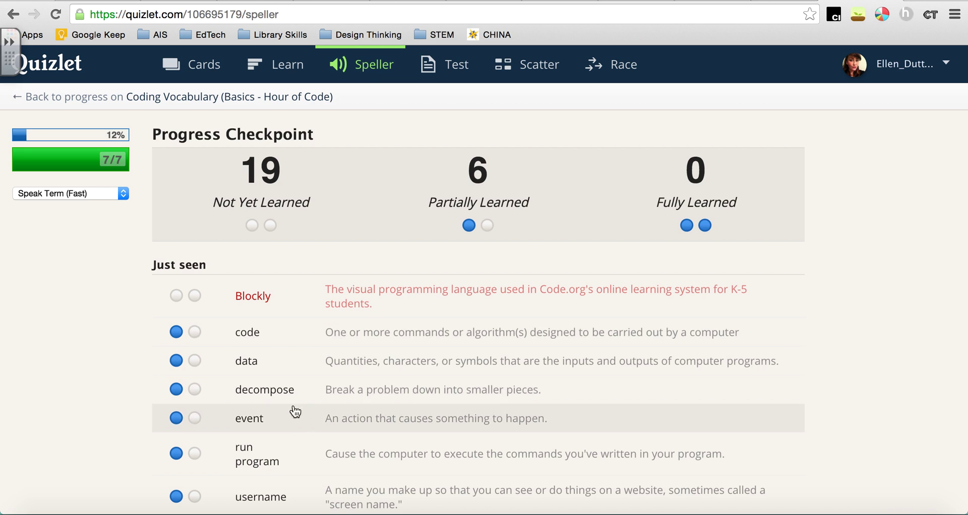
scroll(317, 411, down, 2)
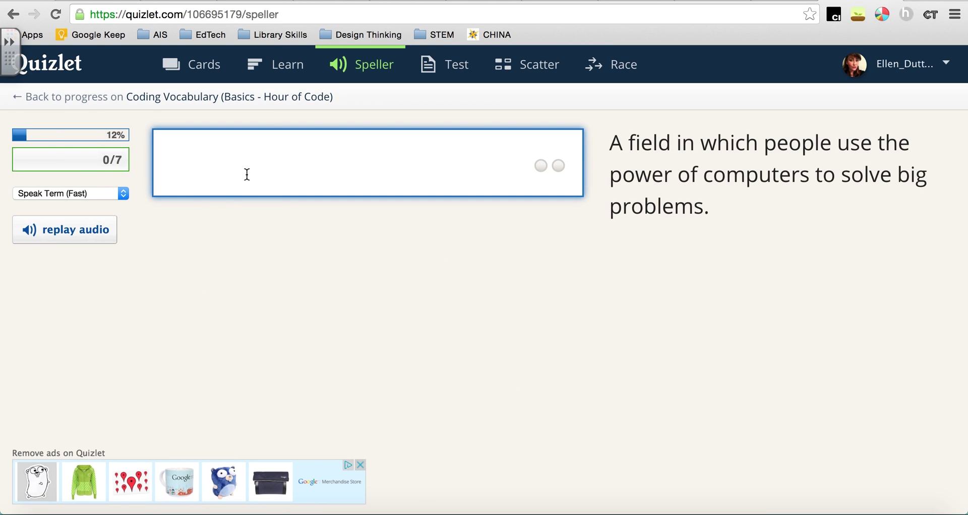
text(computer science)
key(Return)
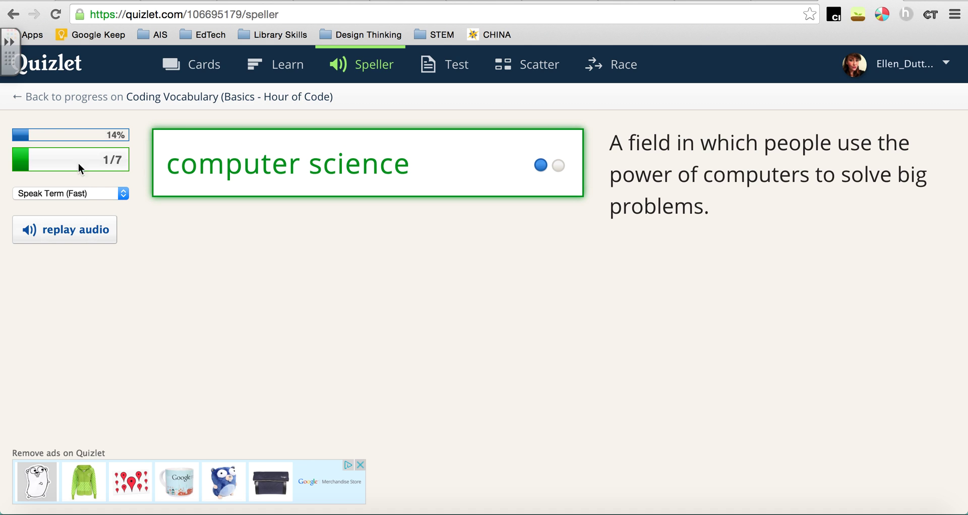
Open Test mode and examine its written, matching, multiple choice and true/false questions along with the test options
click(443, 68)
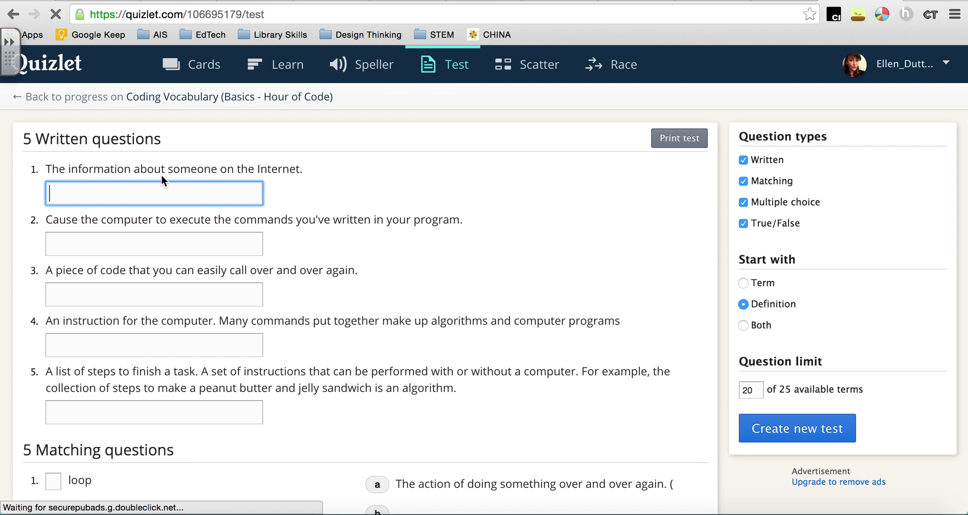
scroll(341, 221, down, 6)
scroll(341, 215, up, 6)
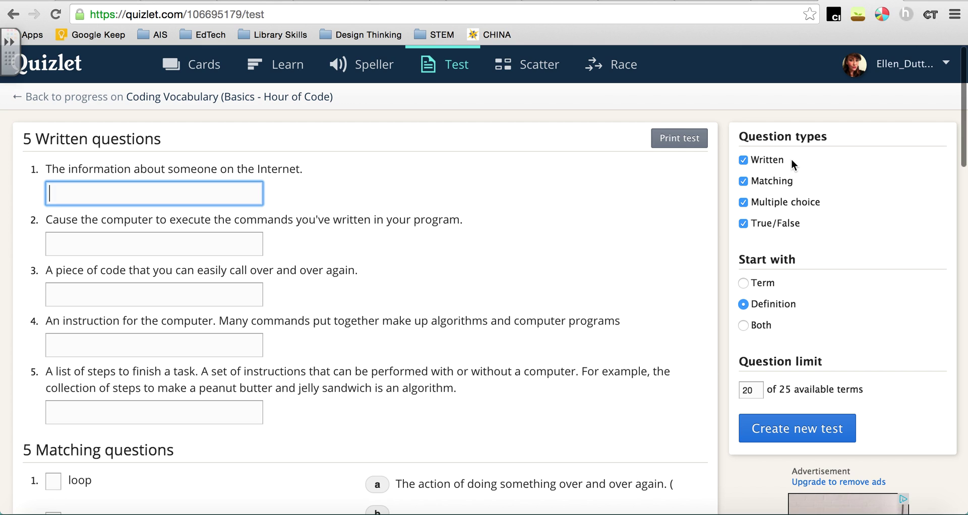
scroll(501, 418, down, 12)
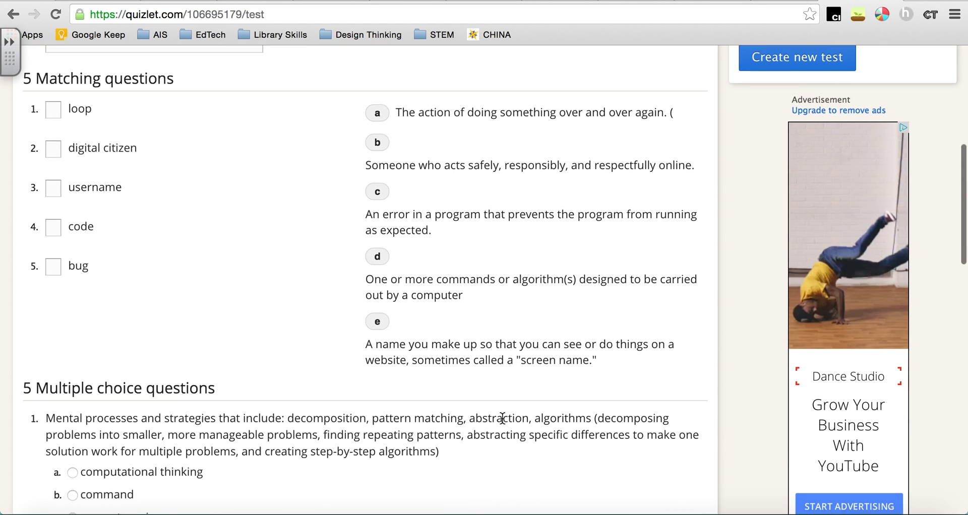
scroll(502, 418, down, 14)
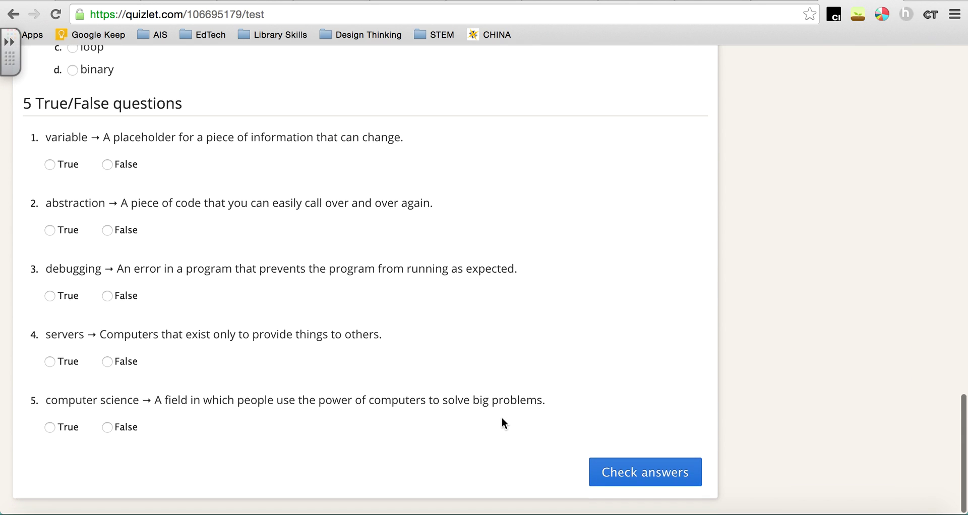
scroll(504, 424, up, 20)
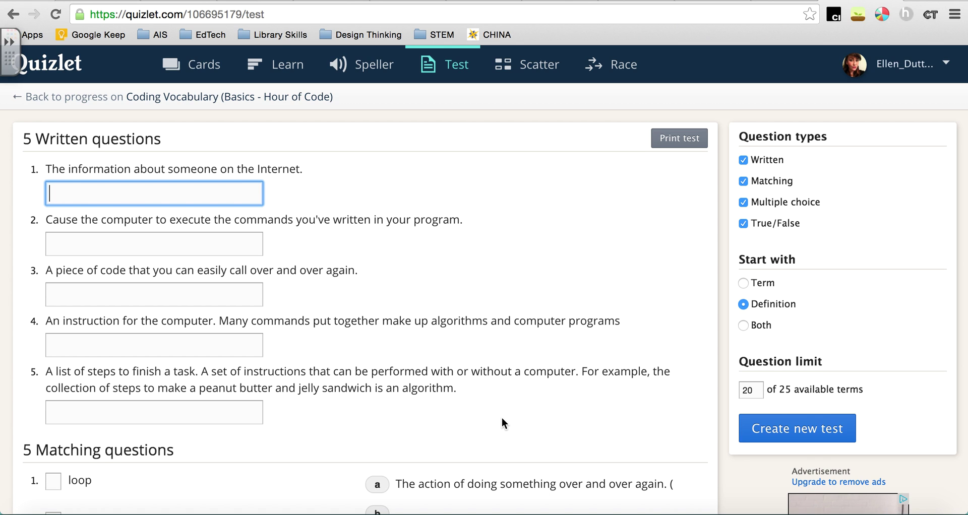
Start the Scatter game, match "digital citizen", "username" and "Blockly" to their definitions, and move "code" beside the definition about solving big problems
click(553, 69)
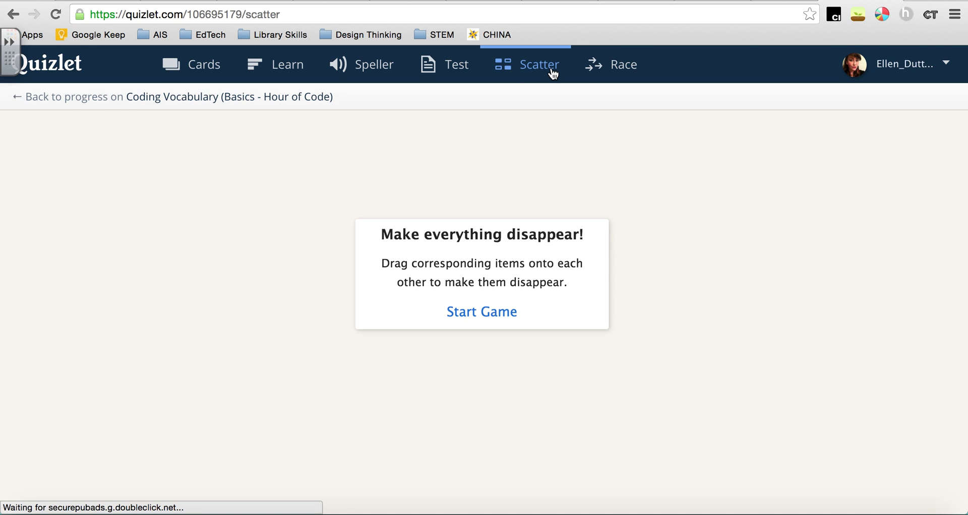
click(464, 315)
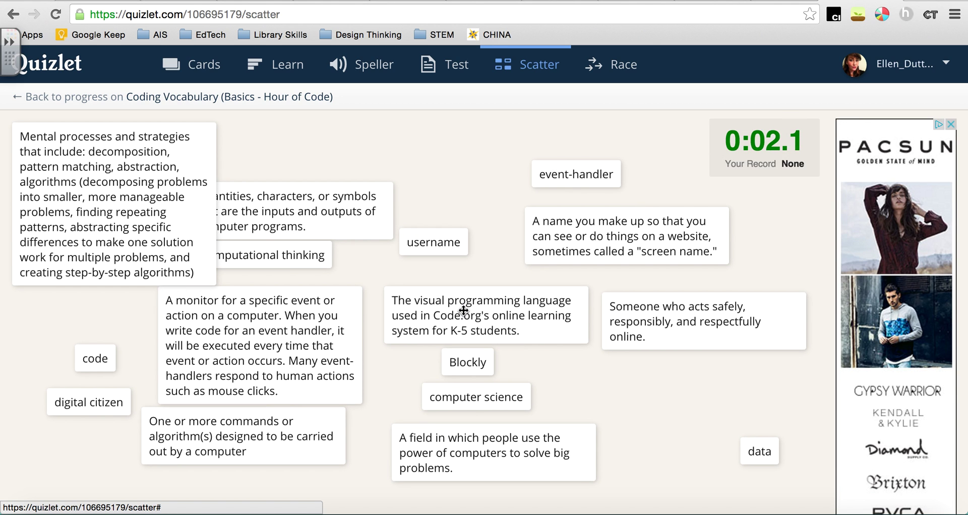
click(676, 327)
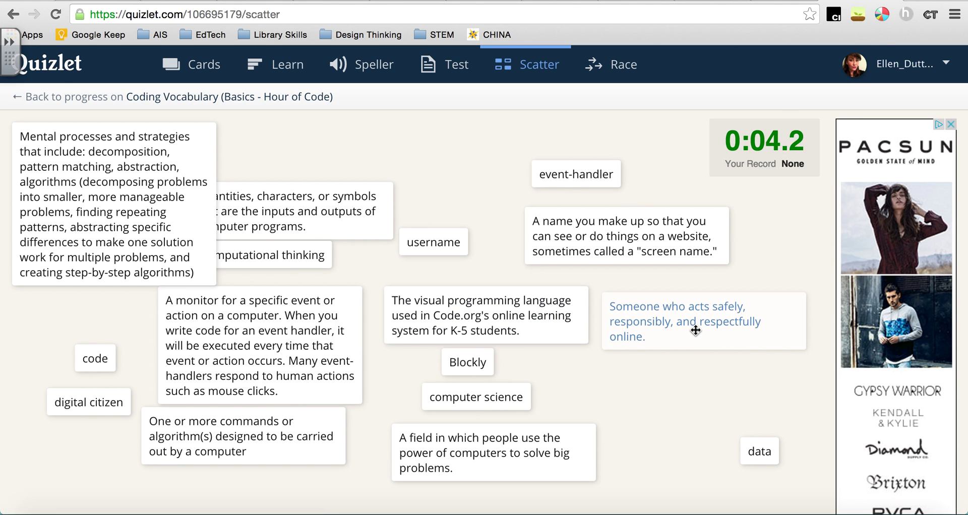
drag(91, 401, 684, 326)
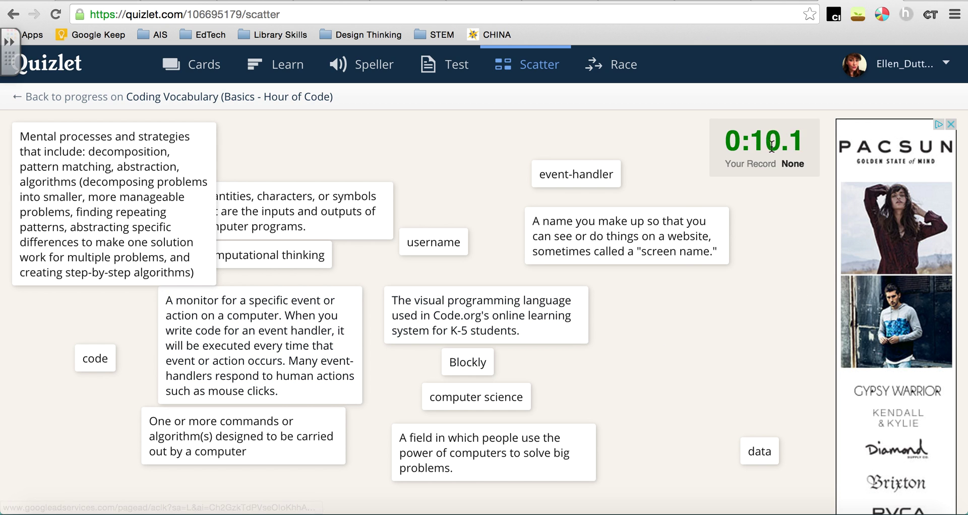
drag(457, 238, 585, 233)
drag(459, 361, 454, 318)
drag(93, 358, 616, 477)
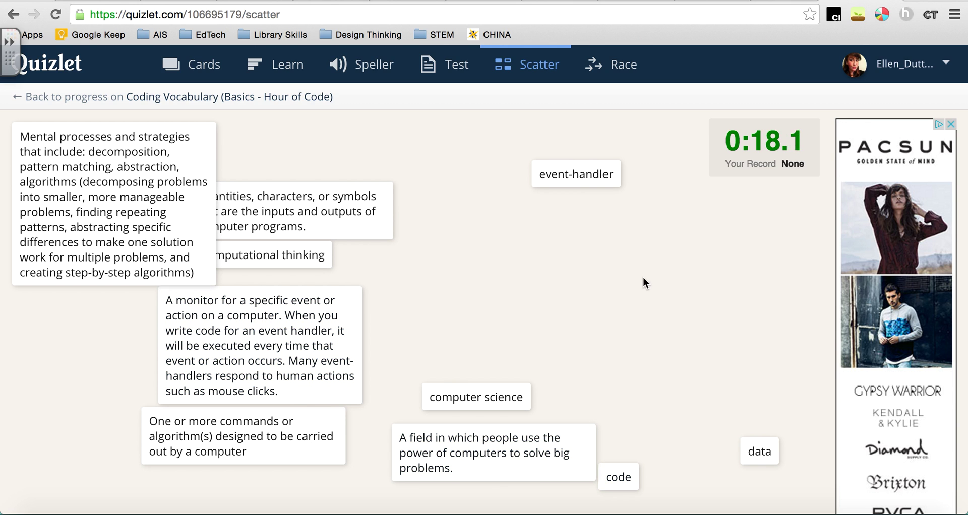
Start the Race game, answer the scrolling definitions with "algorithm" and "blockly", and pause the game
click(591, 60)
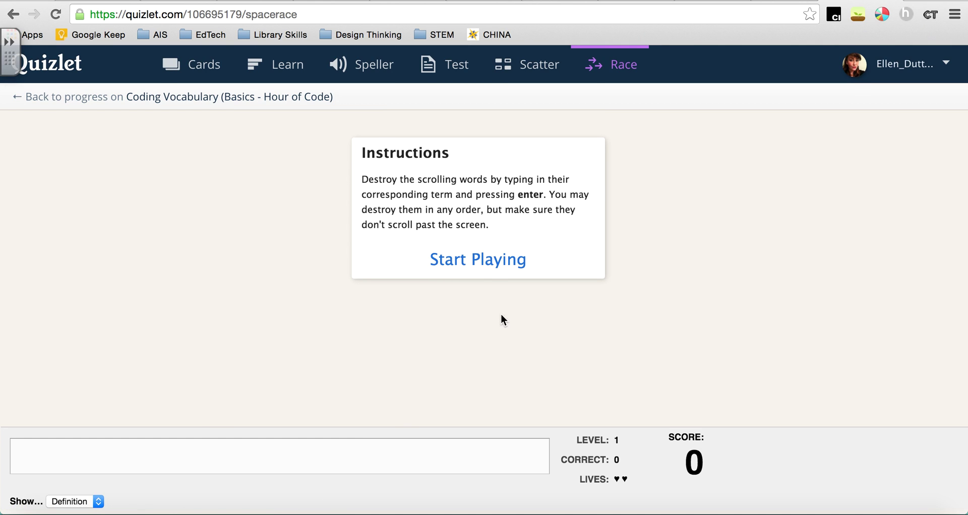
click(487, 259)
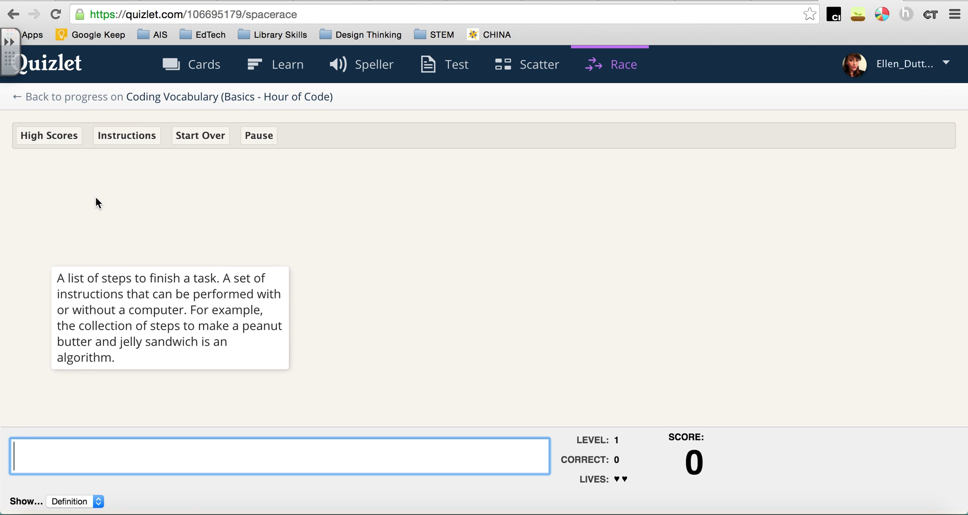
text(algorithm)
key(Return)
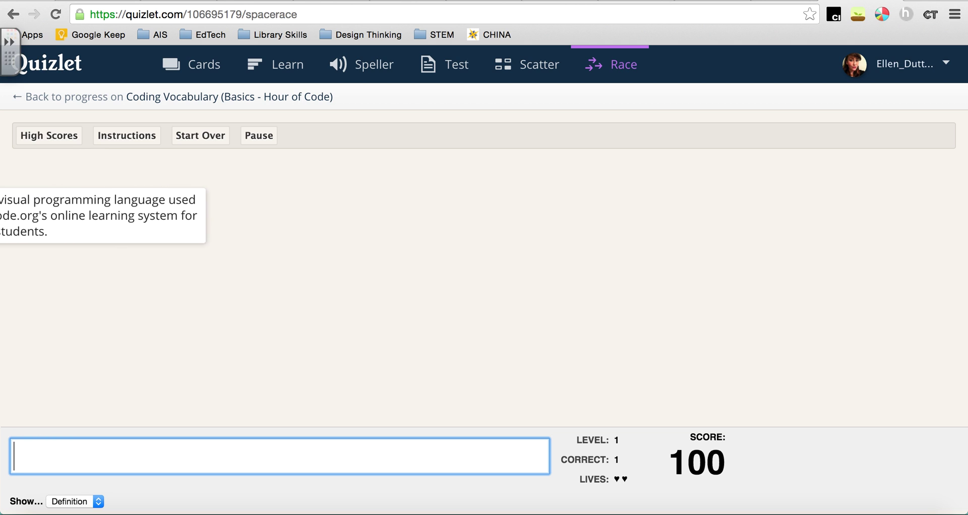
text(blockly)
key(Return)
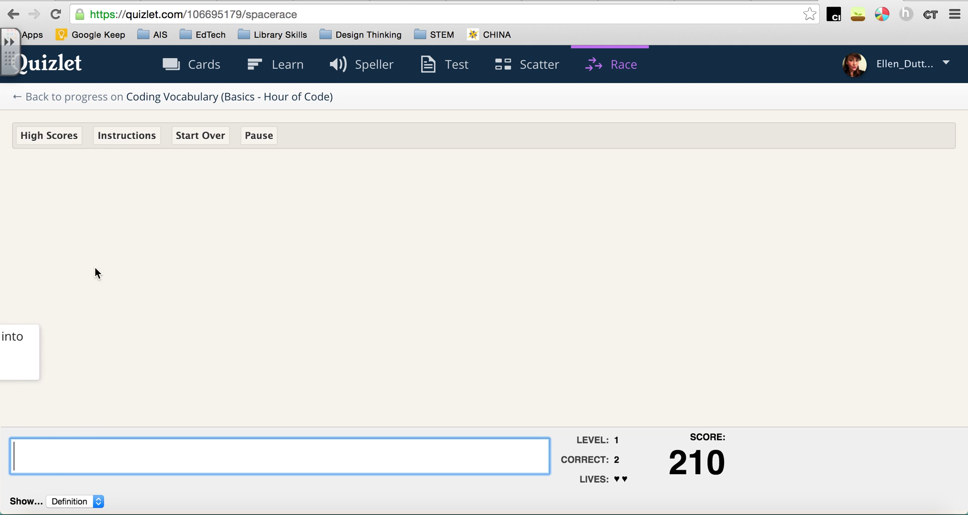
click(258, 139)
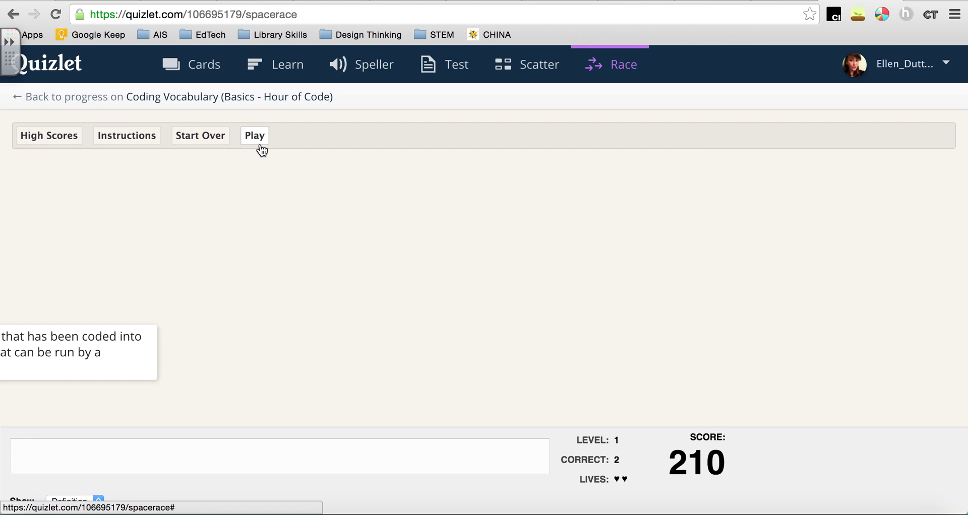
Return to the home page, search Quizlet for "mandarin" and browse the study sets with their term previews
click(44, 76)
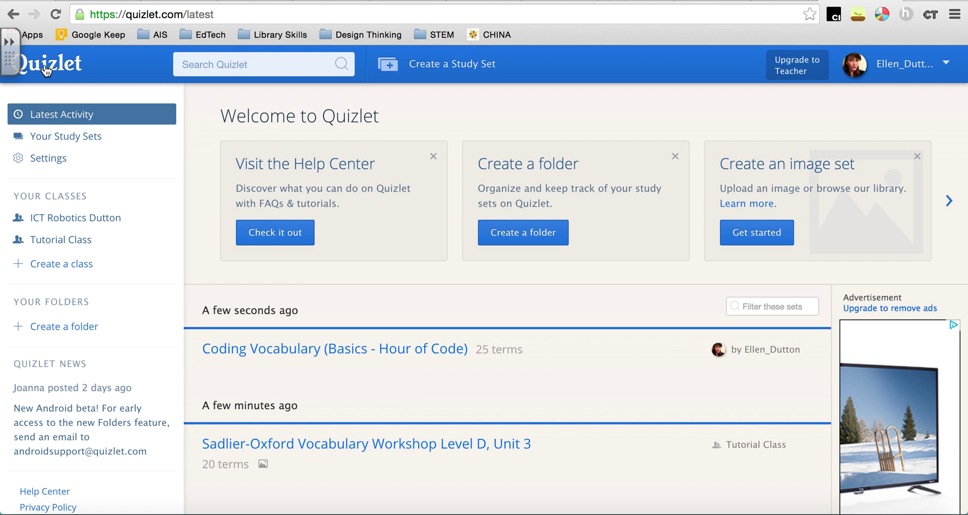
click(225, 62)
text(mandarin)
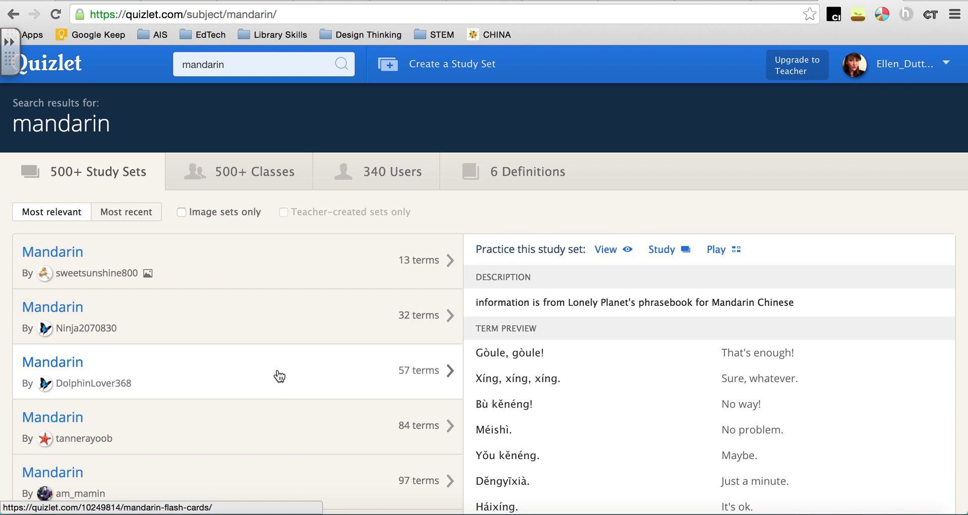
scroll(269, 443, down, 2)
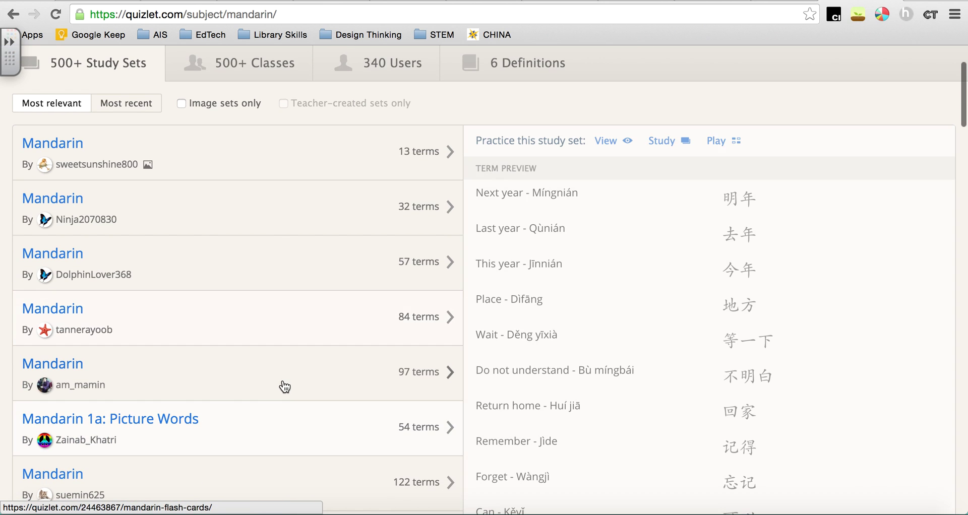
scroll(275, 437, down, 3)
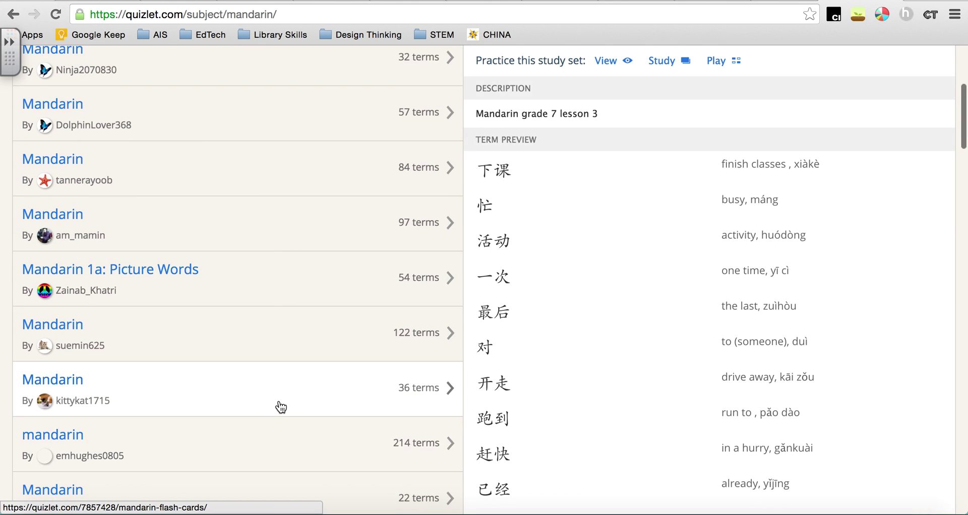
scroll(281, 408, down, 1)
scroll(277, 404, up, 6)
Replace the search term with "elements" and look through the study sets and their term previews
drag(270, 74, 135, 51)
text(as)
key(BackSpace)
key(BackSpace)
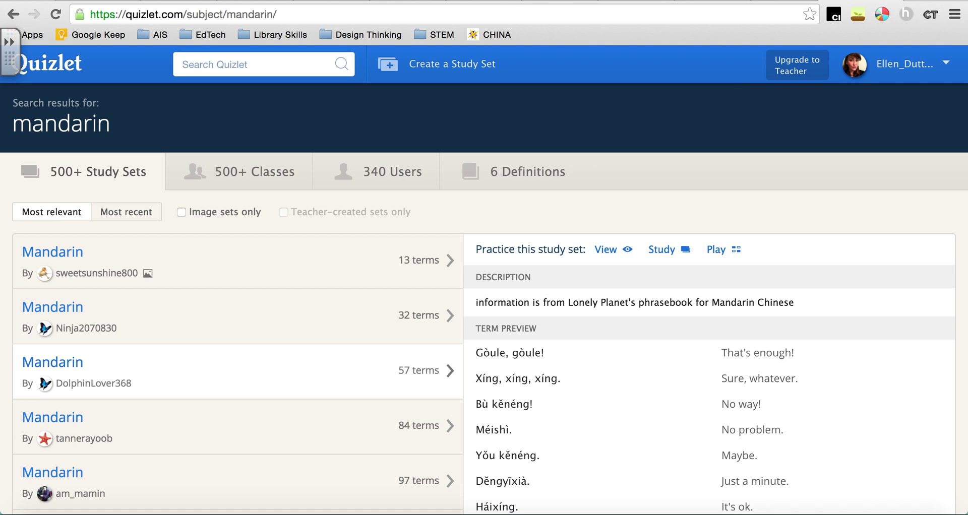
text(elements)
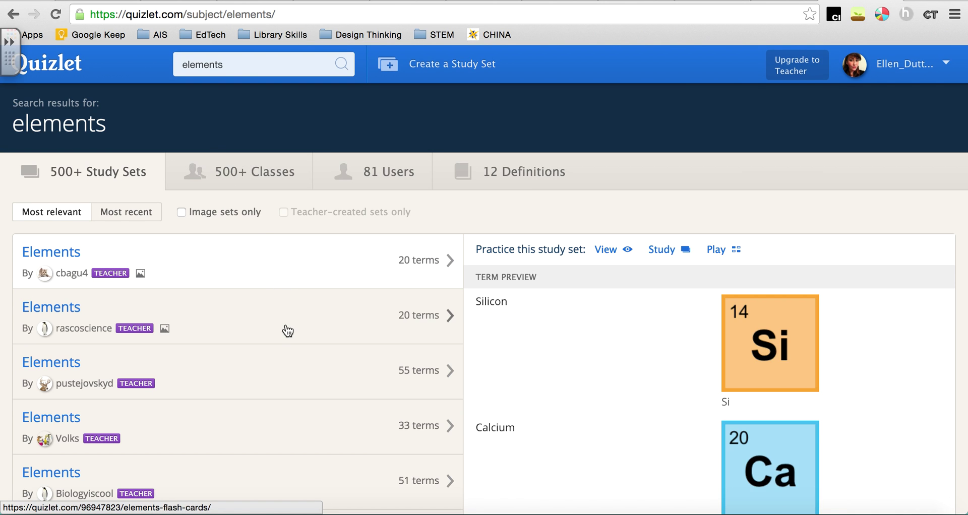
mouse_move(271, 398)
Open Tutorial Class from the home page, select the student join link among its members, and return to the home page
click(83, 73)
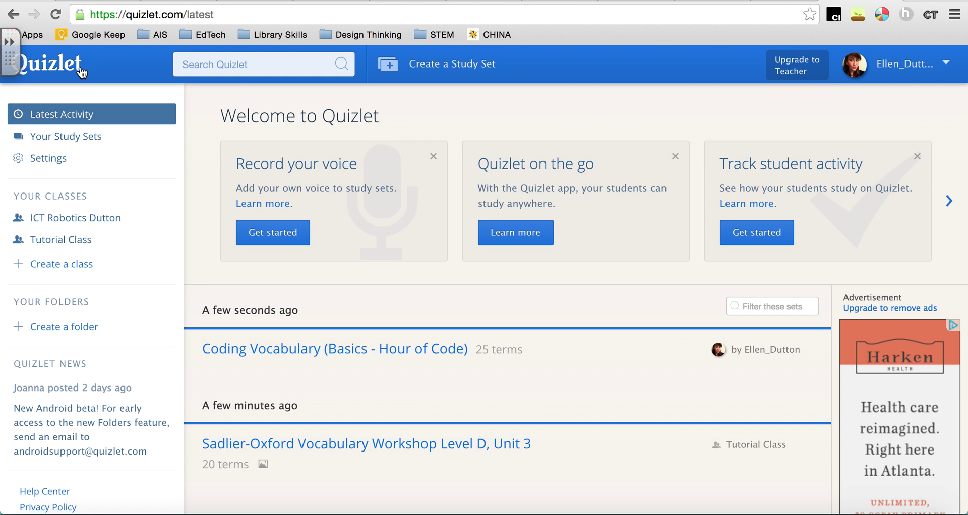
click(63, 243)
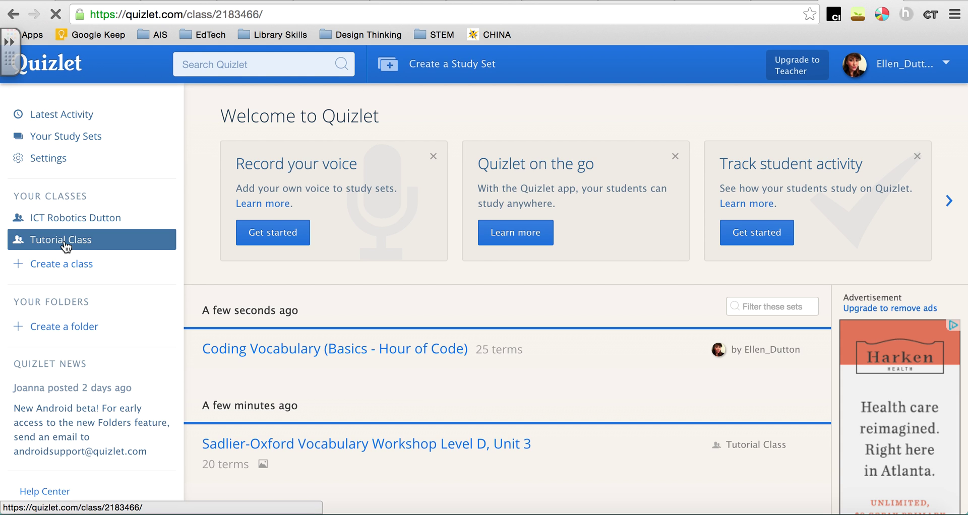
click(292, 168)
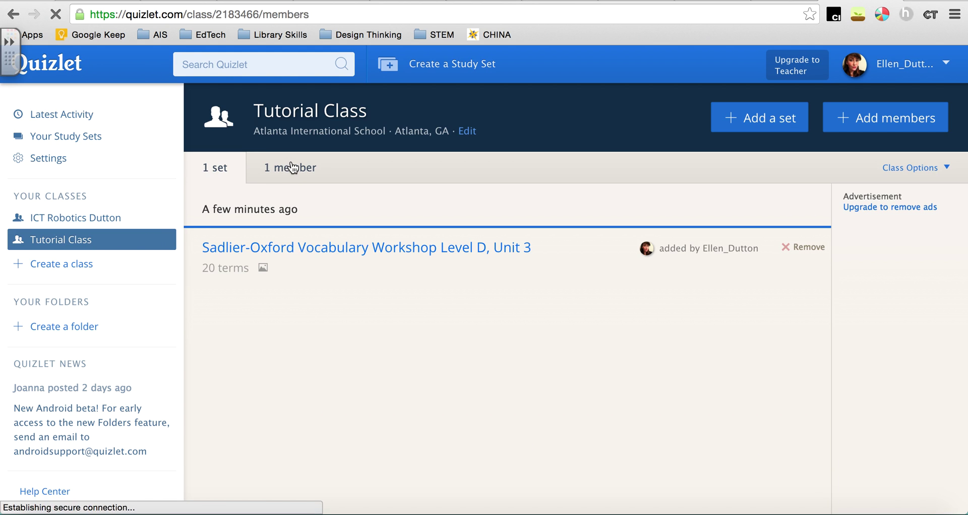
click(218, 172)
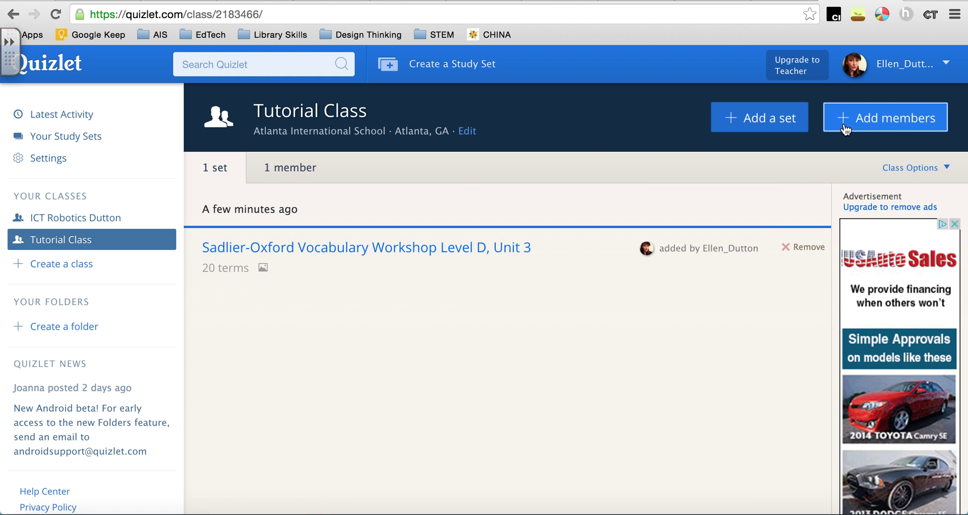
click(303, 164)
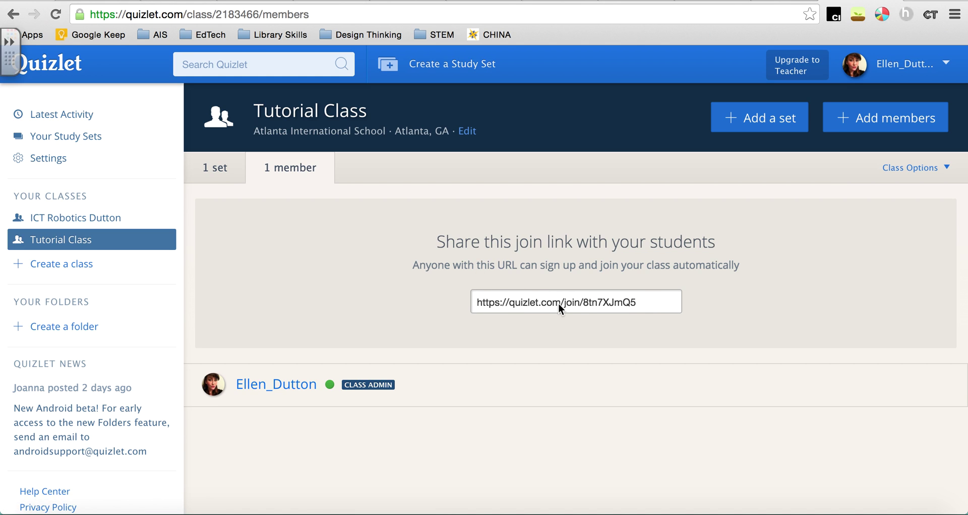
drag(656, 306, 441, 294)
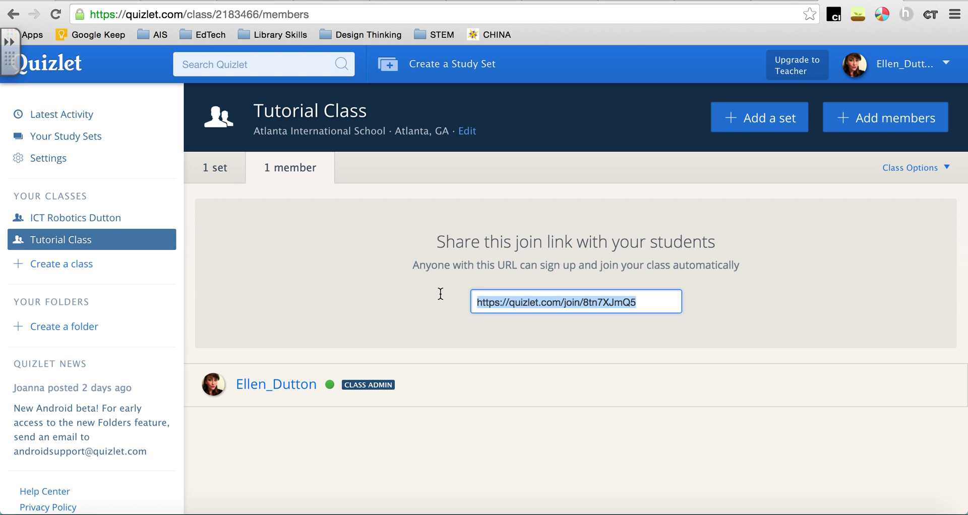
click(48, 63)
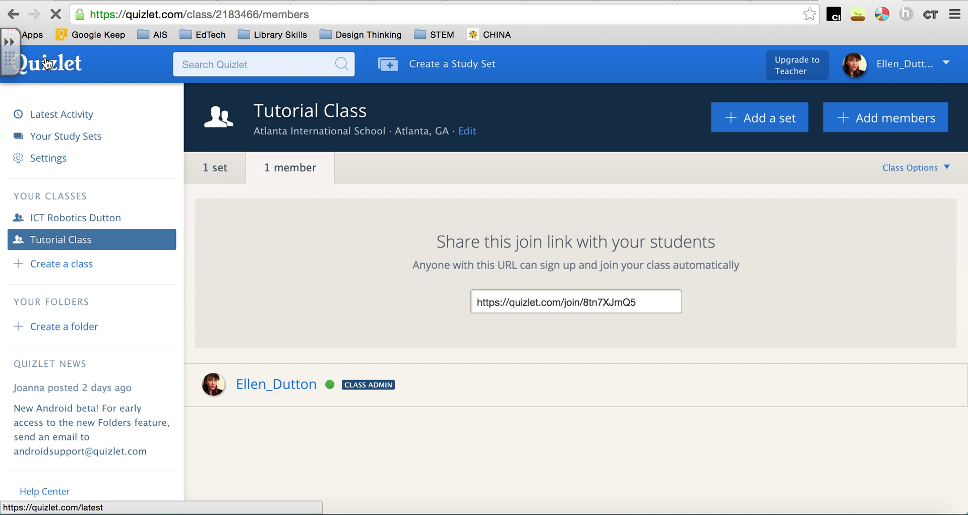